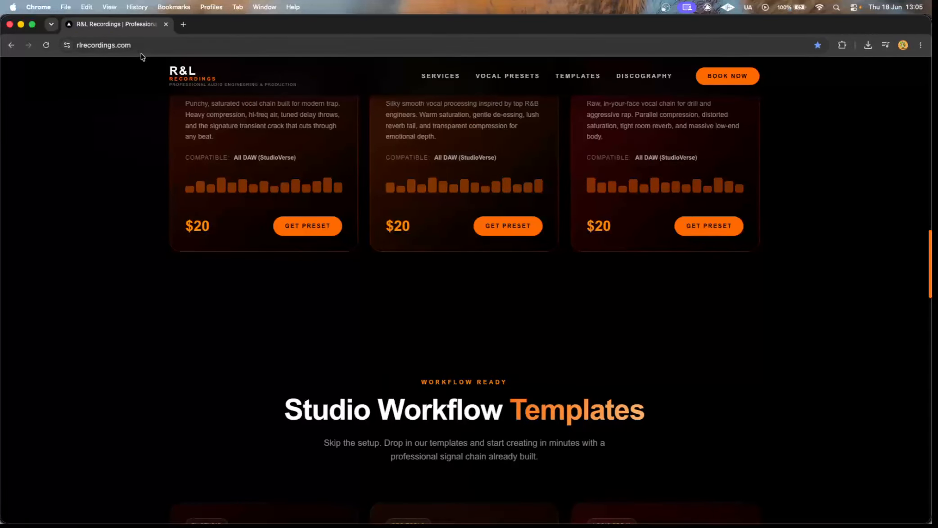
Close the R&L Recordings browser tab, switch to Pro Tools and look through the tracks of the MyAudioAcademy_Recording_Template session.
{"action": "left_click", "coordinate": [167, 24]}
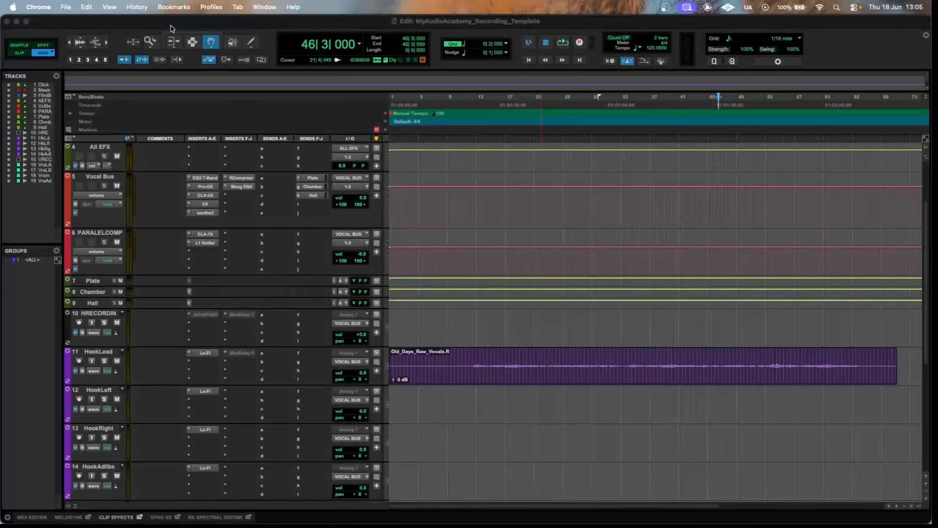
{"action": "left_click", "coordinate": [500, 435]}
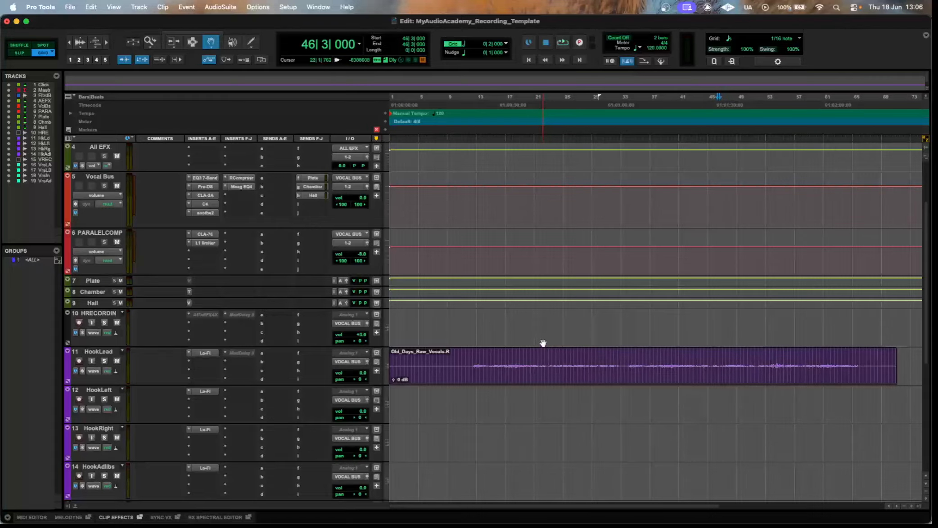
{"action": "scroll", "coordinate": [544, 352], "scroll_direction": "down", "scroll_amount": 5}
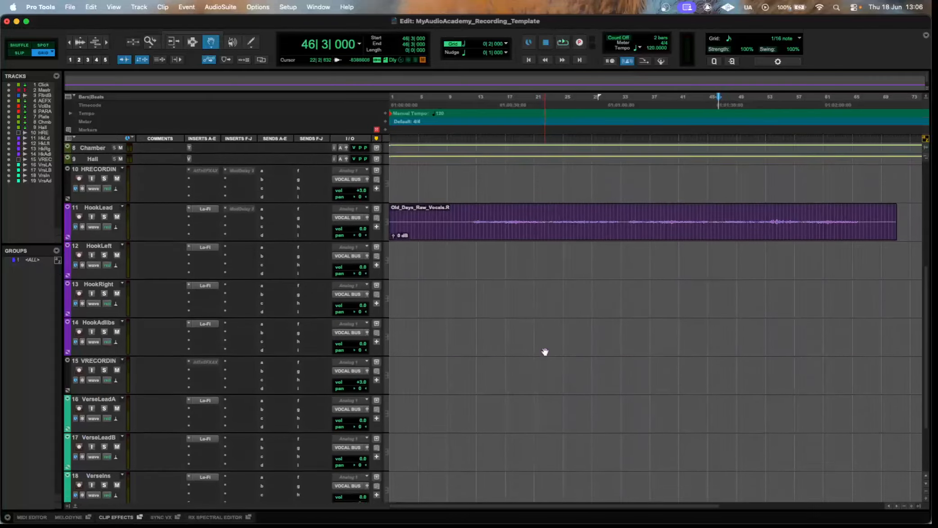
{"action": "scroll", "coordinate": [544, 352], "scroll_direction": "up", "scroll_amount": 8}
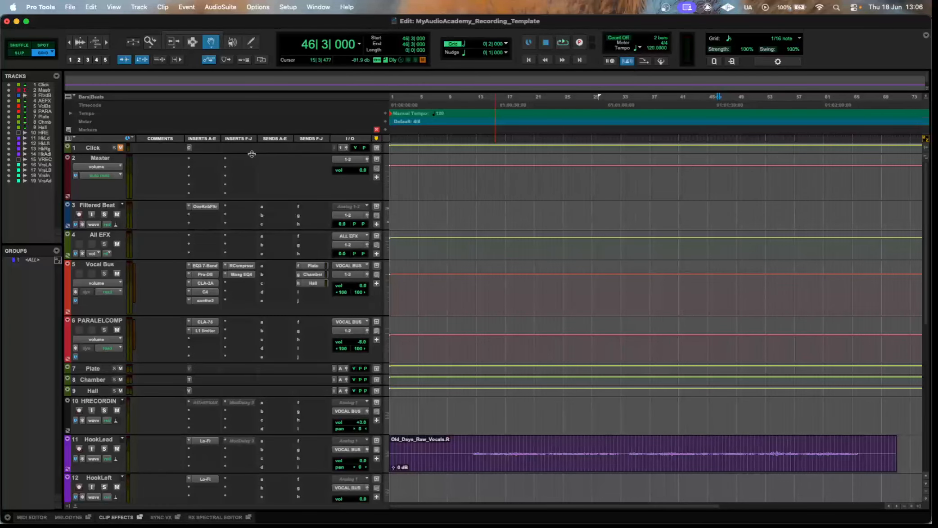
Enlarge the Click track slightly and insert the FabFilter Pro-L 2 limiter in the first insert slot of the Master track.
{"action": "mouse_move", "coordinate": [223, 154]}
{"action": "left_mouse_down"}
{"action": "mouse_move", "coordinate": [229, 259]}
{"action": "mouse_move", "coordinate": [237, 164]}
{"action": "left_mouse_up"}
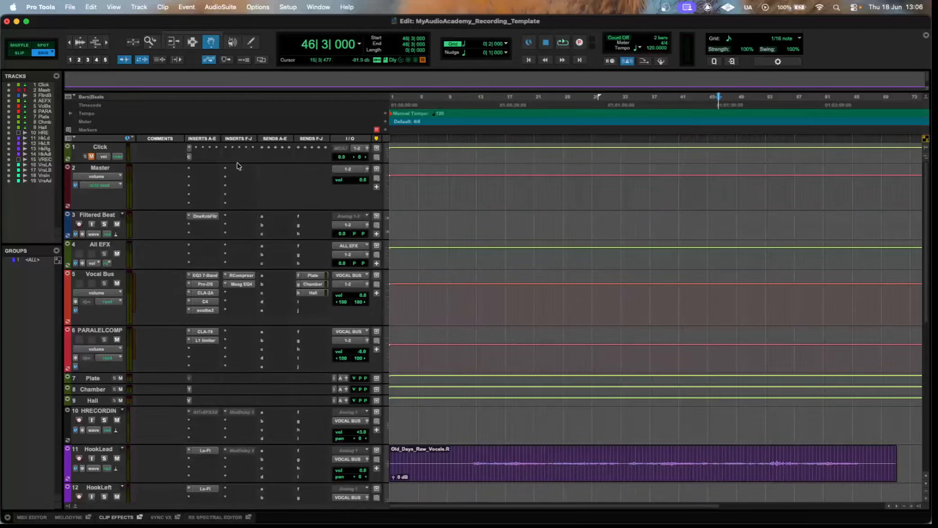
{"action": "left_click", "coordinate": [203, 168]}
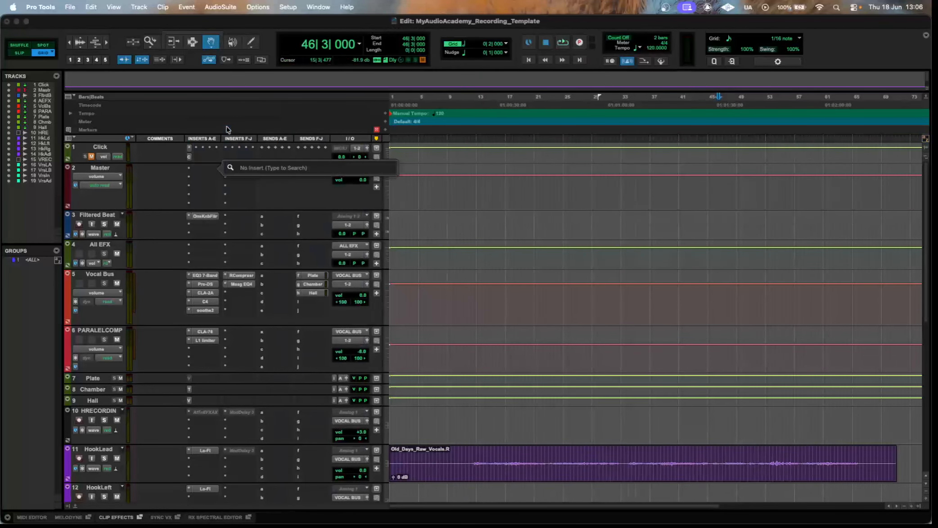
{"action": "type", "text": "pro-l"}
{"action": "key", "text": "Return"}
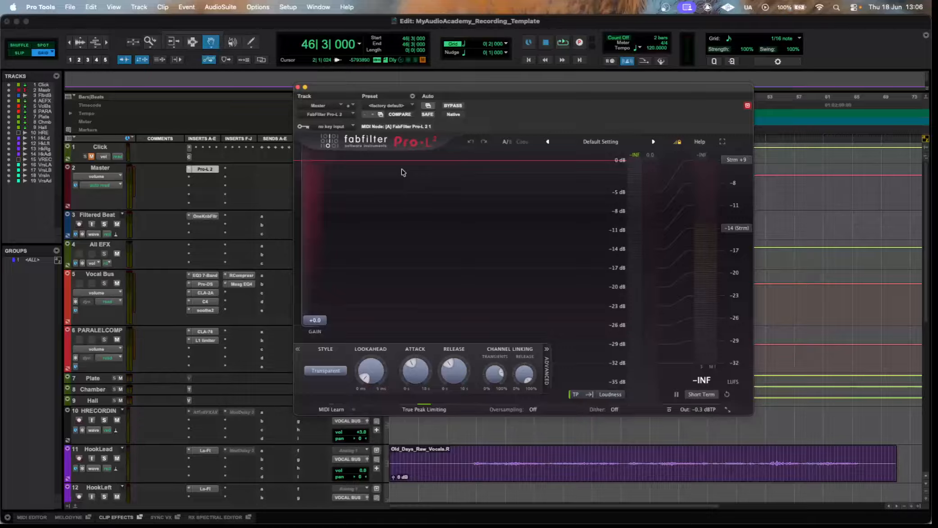
{"action": "left_click", "coordinate": [298, 88]}
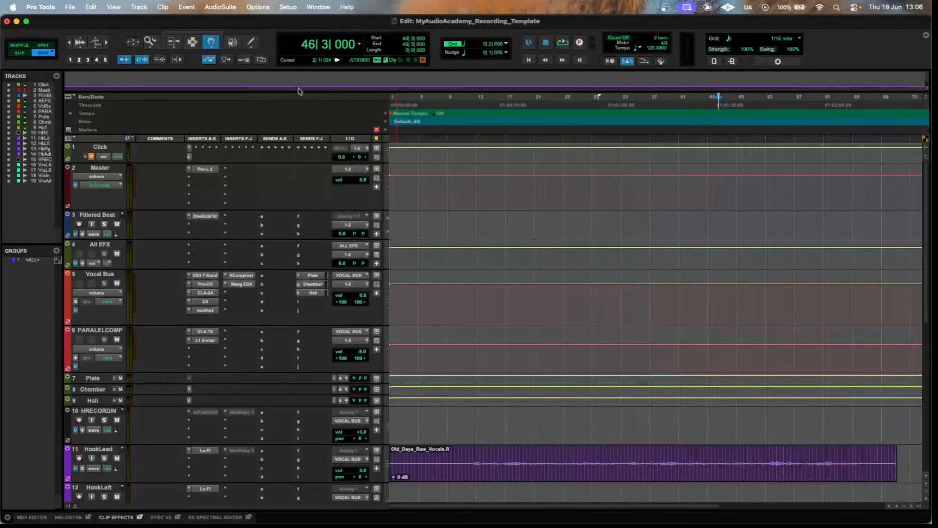
Review the OneKnob Filter on the Filtered Beat track and make that insert inactive.
{"action": "left_click", "coordinate": [211, 218]}
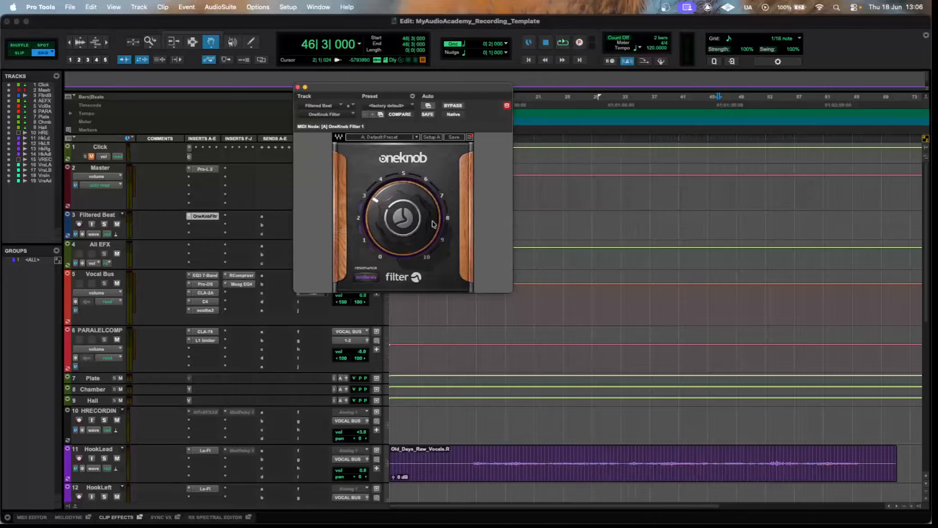
{"action": "mouse_move", "coordinate": [415, 218]}
{"action": "right_click", "coordinate": [190, 217]}
{"action": "left_click", "coordinate": [214, 227]}
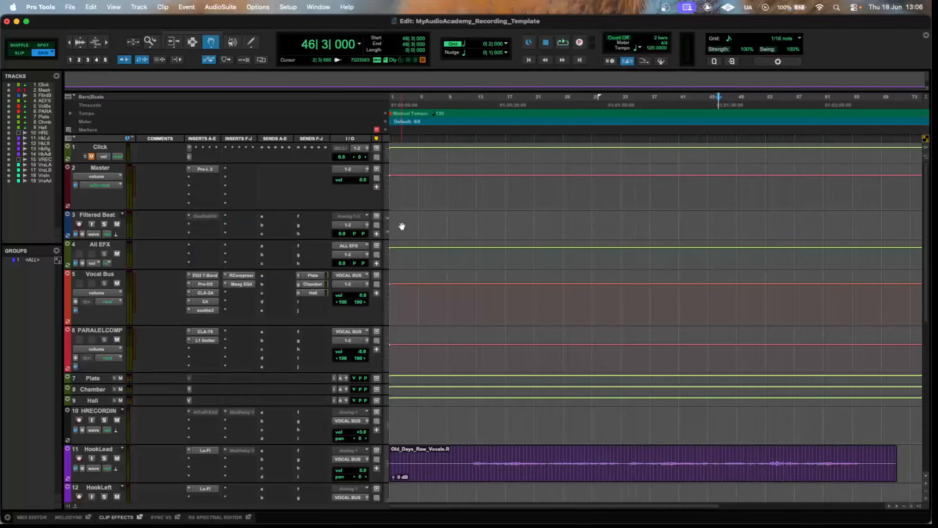
Switch to the Selector tool and select bars 1 to 49 on the Filtered Beat track.
{"action": "left_click", "coordinate": [192, 42]}
{"action": "scroll", "coordinate": [228, 259], "scroll_direction": "down", "scroll_amount": 10}
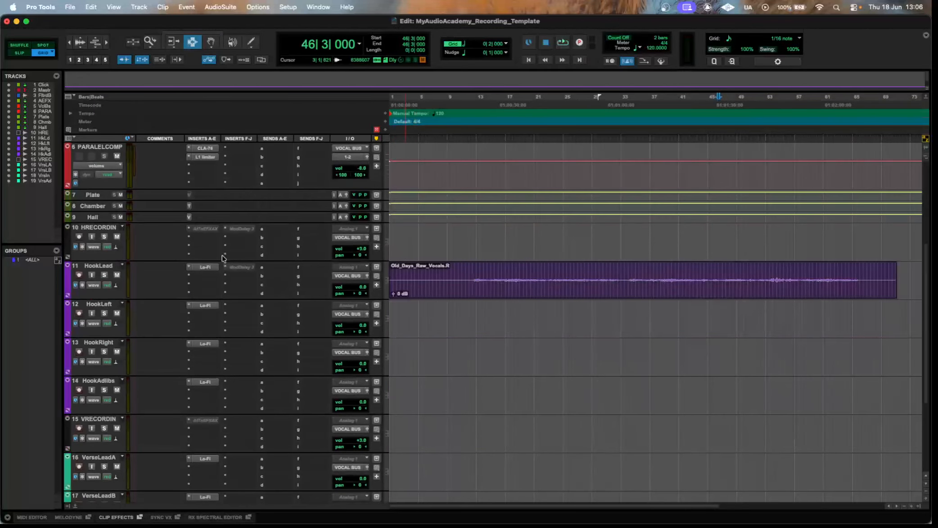
{"action": "scroll", "coordinate": [229, 260], "scroll_direction": "up", "scroll_amount": 10}
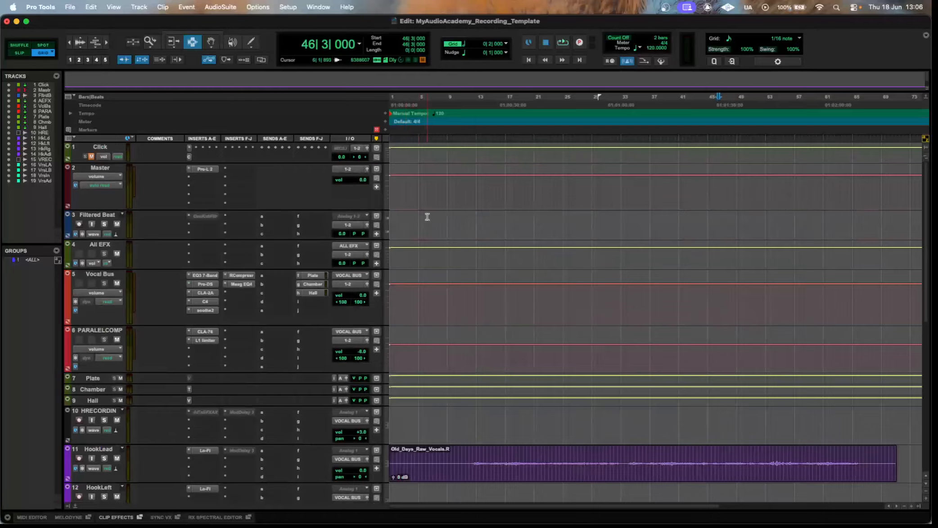
{"action": "left_click_drag", "start_coordinate": [425, 219], "coordinate": [791, 225]}
{"action": "left_click", "coordinate": [532, 230], "text": "shift"}
{"action": "left_click_drag", "start_coordinate": [532, 229], "coordinate": [316, 231]}
{"action": "left_click_drag", "start_coordinate": [736, 228], "coordinate": [352, 223]}
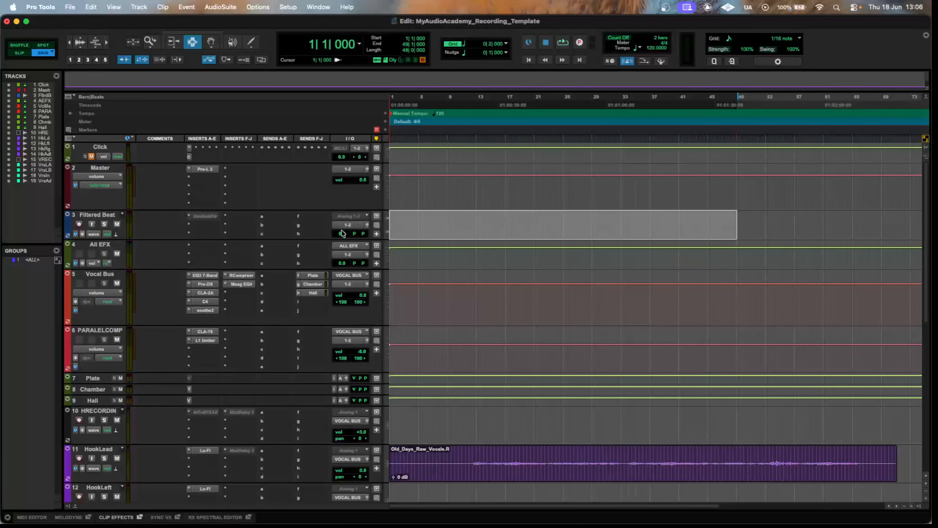
Reduce the Master track's height slightly and place the edit cursor at bar 4 on the Filtered Beat track.
{"action": "left_click_drag", "start_coordinate": [141, 210], "coordinate": [135, 338]}
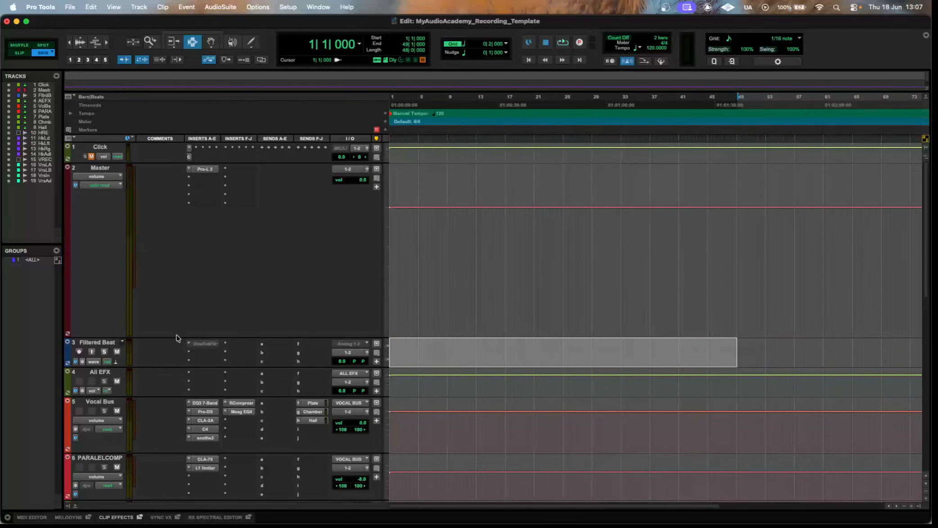
{"action": "left_click_drag", "start_coordinate": [177, 336], "coordinate": [187, 203]}
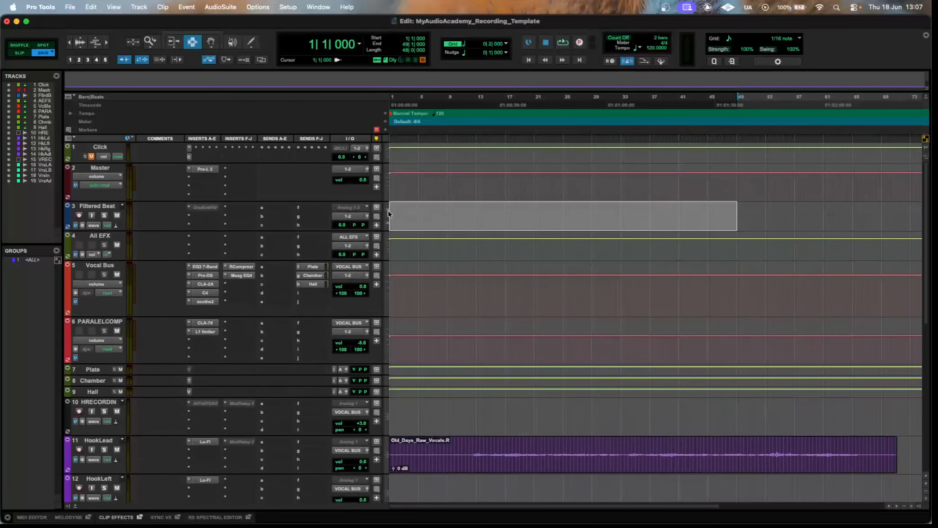
{"action": "left_click", "coordinate": [411, 211]}
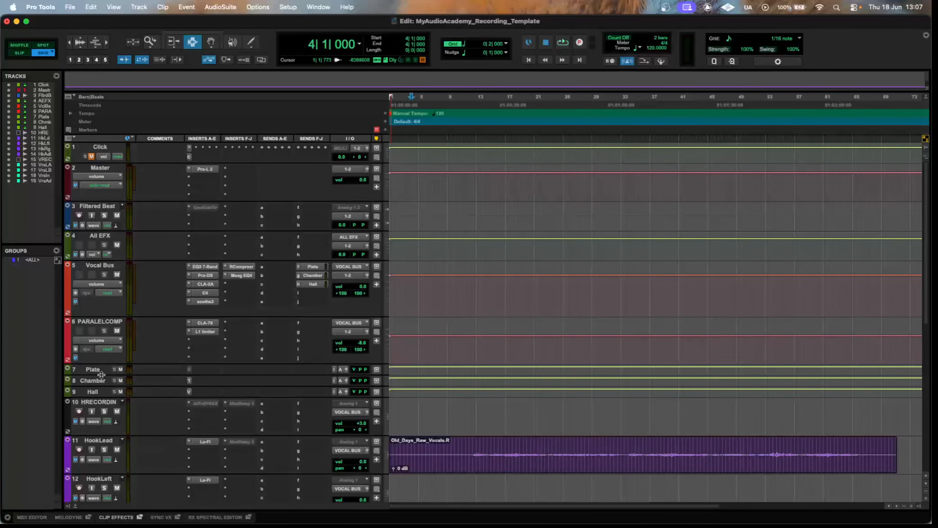
Enlarge the Plate track and add the Abbey Road Plates reverb in the insert slot below VerbSuite Classics.
{"action": "left_click_drag", "start_coordinate": [102, 375], "coordinate": [106, 412]}
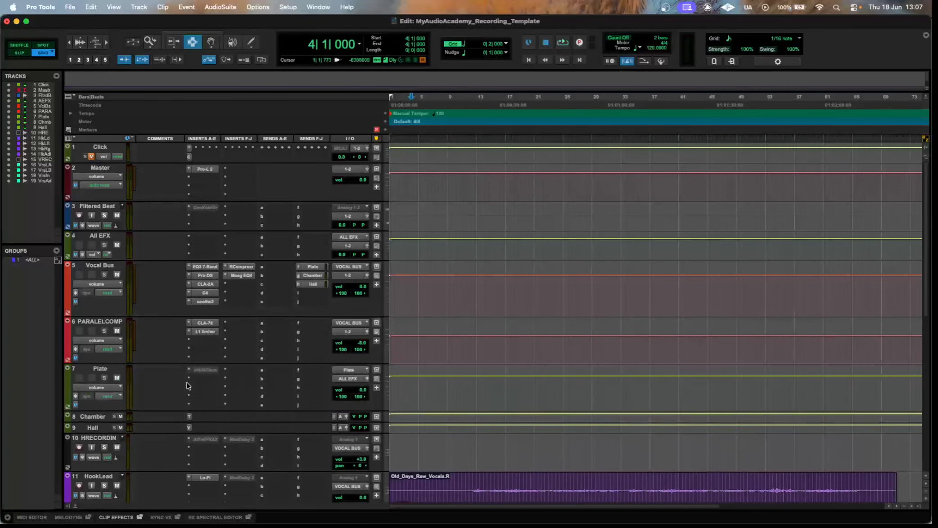
{"action": "left_click", "coordinate": [208, 370]}
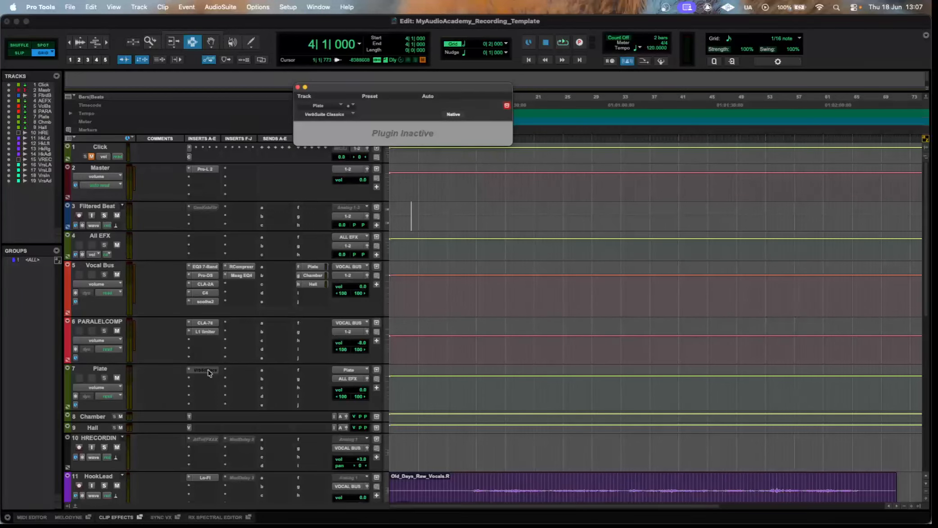
{"action": "left_click", "coordinate": [209, 373]}
{"action": "left_click", "coordinate": [213, 379]}
{"action": "left_click", "coordinate": [220, 338]}
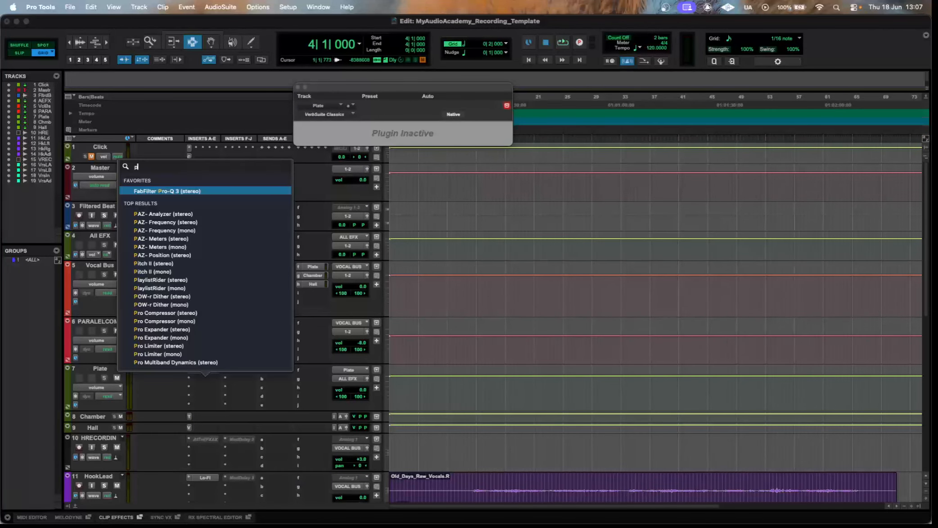
{"action": "type", "text": "plate"}
{"action": "key", "text": "Return"}
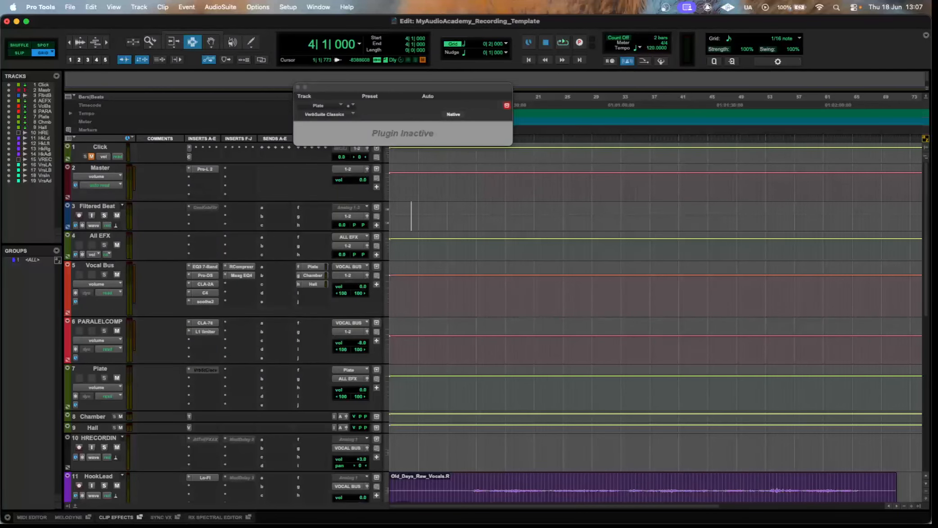
Load the Valve Plate vocal preset in Abbey Road Plates, close the plug-in and shrink the Plate track's height.
{"action": "left_click", "coordinate": [441, 137]}
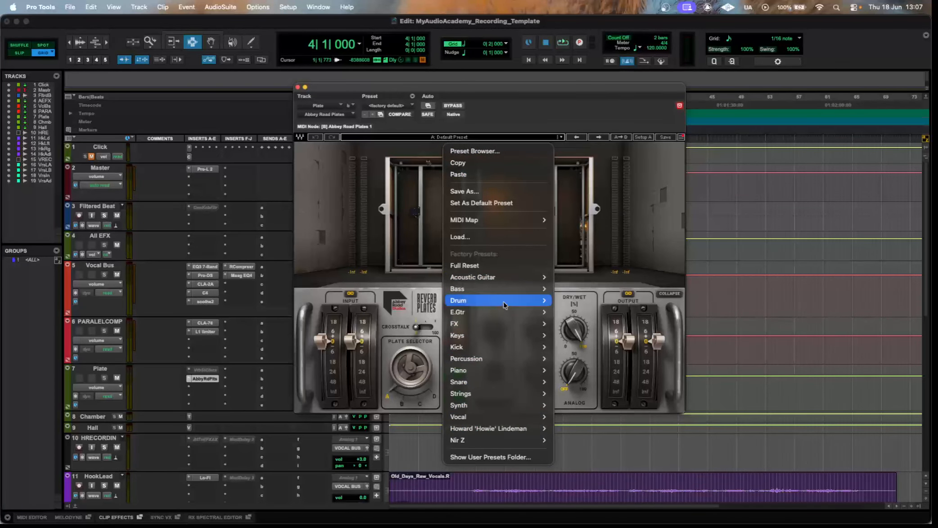
{"action": "mouse_move", "coordinate": [491, 417]}
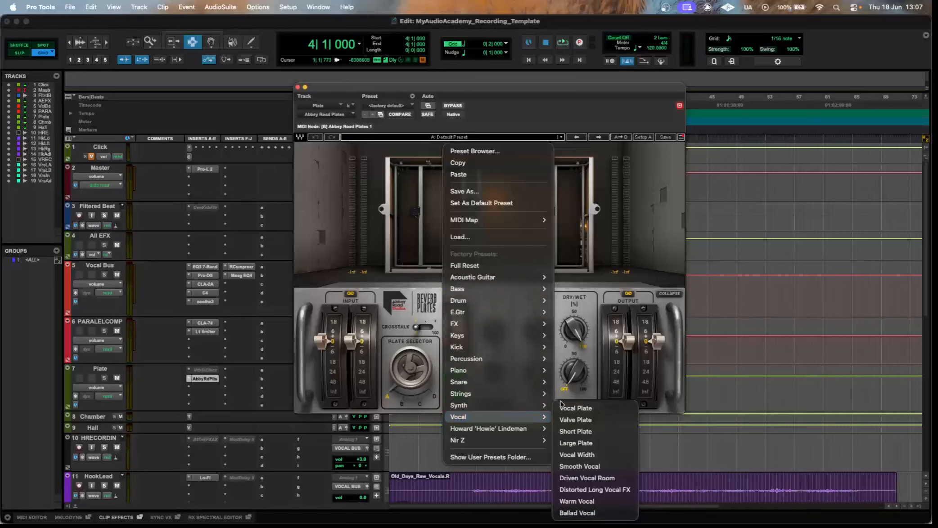
{"action": "left_click", "coordinate": [575, 422]}
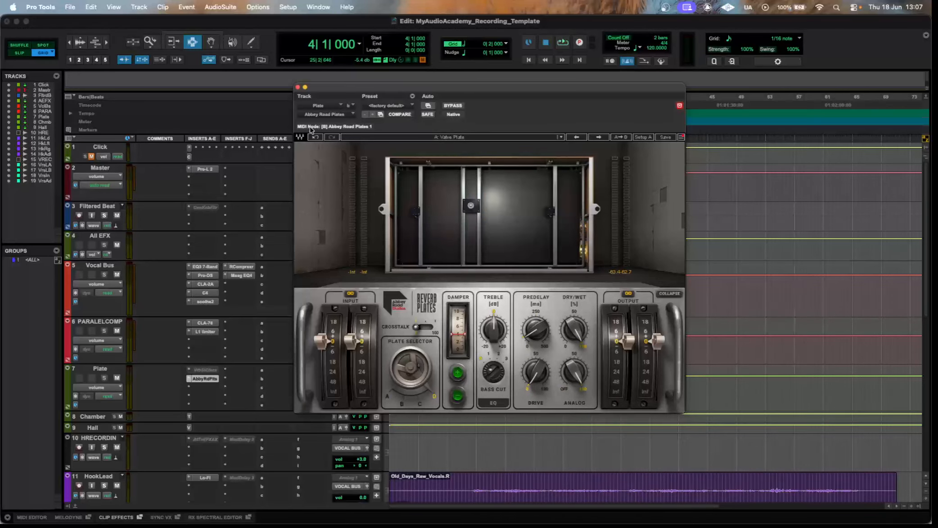
{"action": "left_click", "coordinate": [298, 87]}
{"action": "left_click_drag", "start_coordinate": [247, 410], "coordinate": [249, 381]}
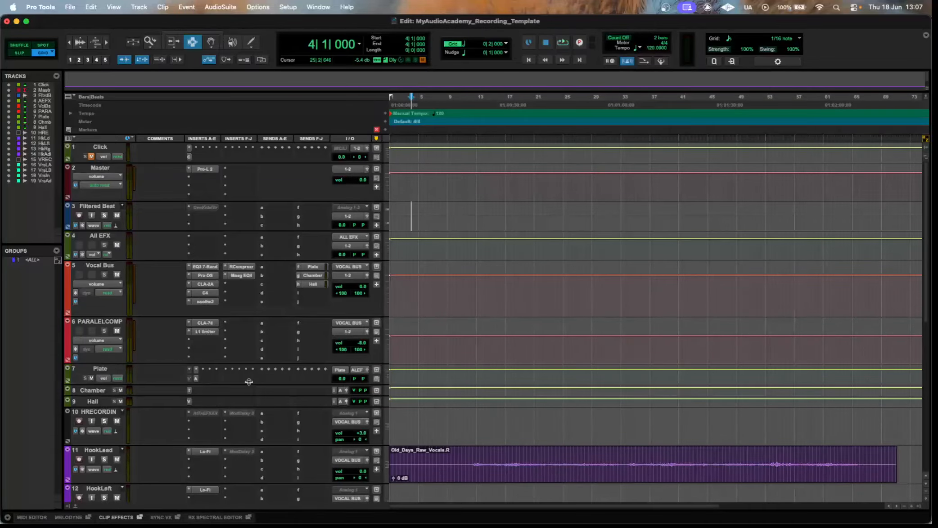
Enlarge the Chamber track slightly and review the settings of its TrueVerb reverb.
{"action": "left_click_drag", "start_coordinate": [189, 396], "coordinate": [189, 407]}
{"action": "left_click", "coordinate": [189, 399]}
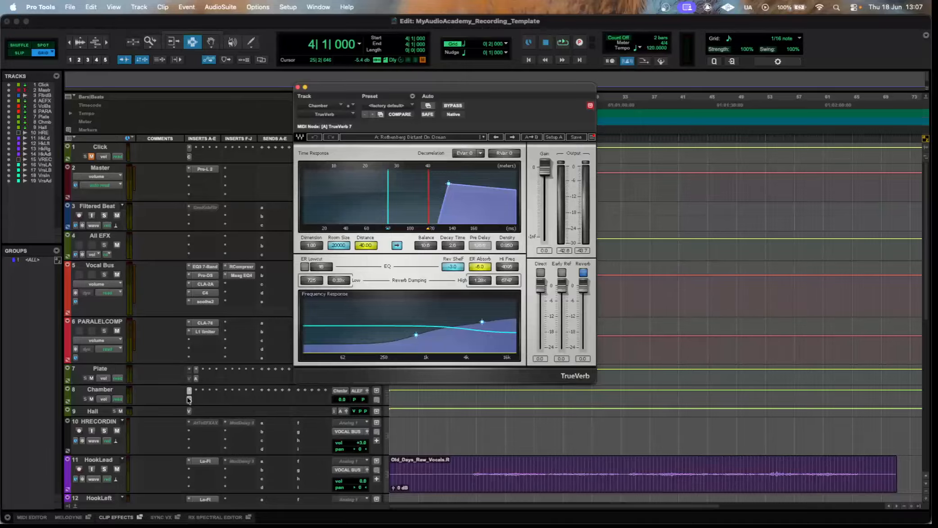
{"action": "left_click", "coordinate": [189, 399]}
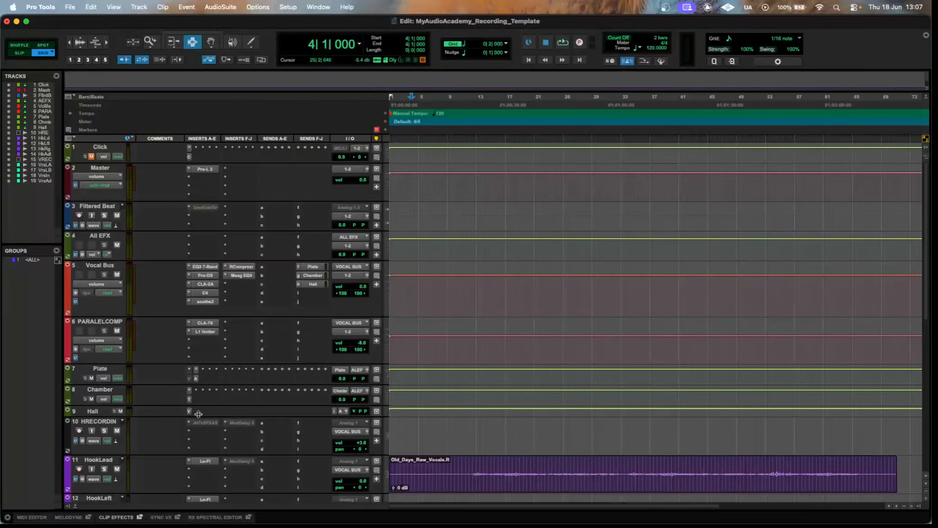
Enlarge the Hall track slightly and review the settings of its ValhallaVintageVerb reverb.
{"action": "left_click_drag", "start_coordinate": [198, 415], "coordinate": [200, 426]}
{"action": "left_click", "coordinate": [189, 420]}
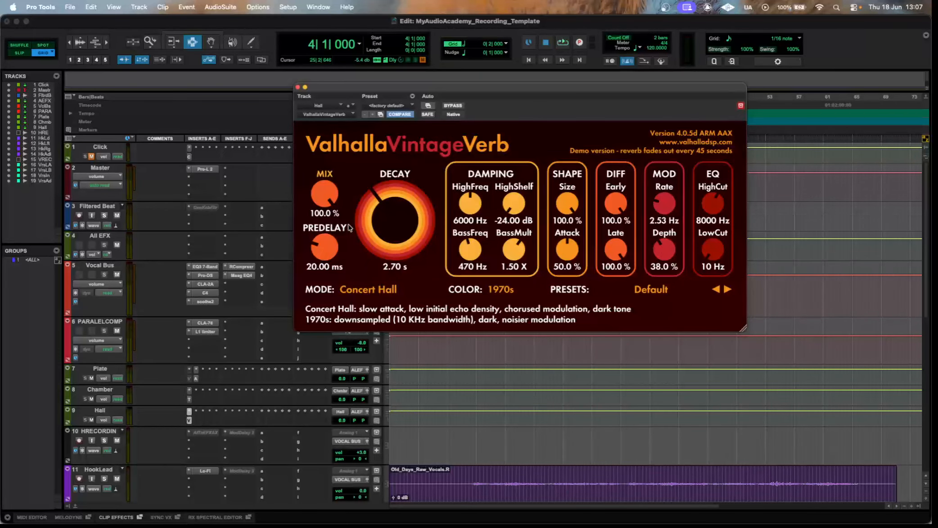
{"action": "left_click", "coordinate": [187, 422]}
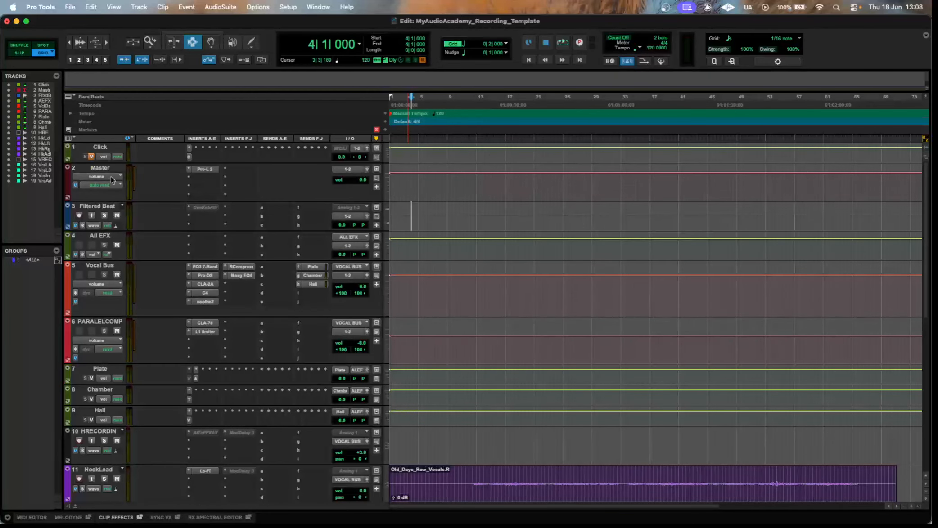
Check the inactive Auto-Tune EFX insert on the hook recording track and change that track's colour to red-orange.
{"action": "scroll", "coordinate": [116, 181], "scroll_direction": "down", "scroll_amount": 5}
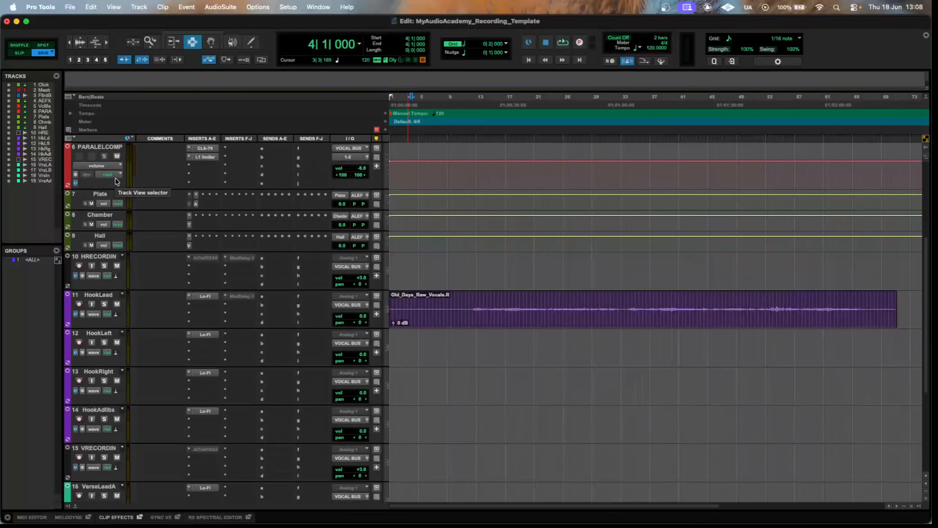
{"action": "left_click", "coordinate": [208, 259]}
{"action": "left_click", "coordinate": [64, 272]}
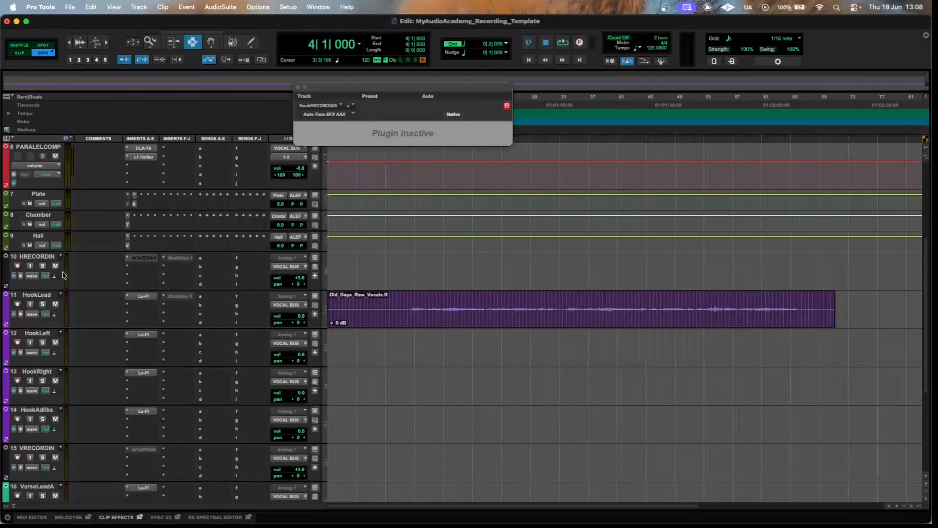
{"action": "double_click", "coordinate": [5, 272]}
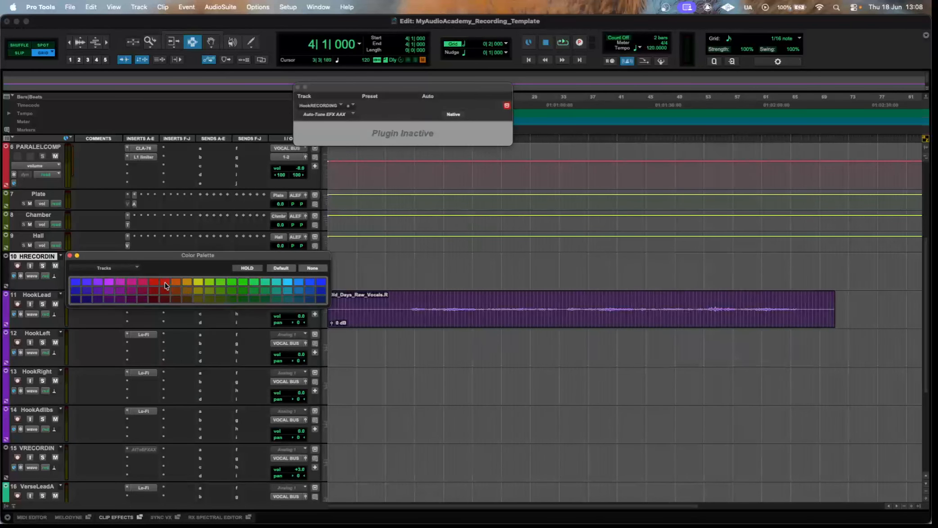
{"action": "left_click", "coordinate": [165, 282]}
{"action": "left_click_drag", "start_coordinate": [2, 305], "coordinate": [52, 300]}
{"action": "left_click_drag", "start_coordinate": [120, 255], "coordinate": [318, 267]}
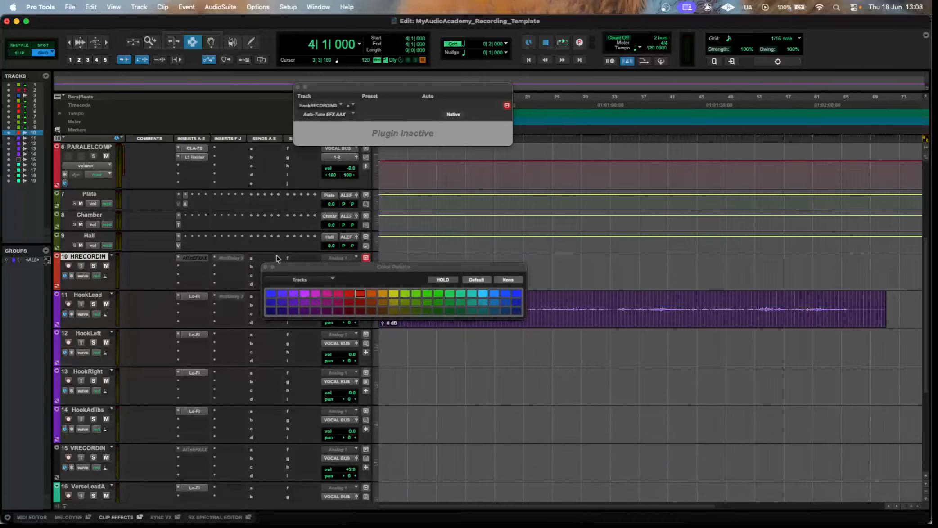
{"action": "left_click", "coordinate": [267, 269]}
Change the colour of track 15, the verse recording track, to red and close the Auto-Tune EFX plug-in window.
{"action": "left_click", "coordinate": [56, 468]}
{"action": "double_click", "coordinate": [57, 468]}
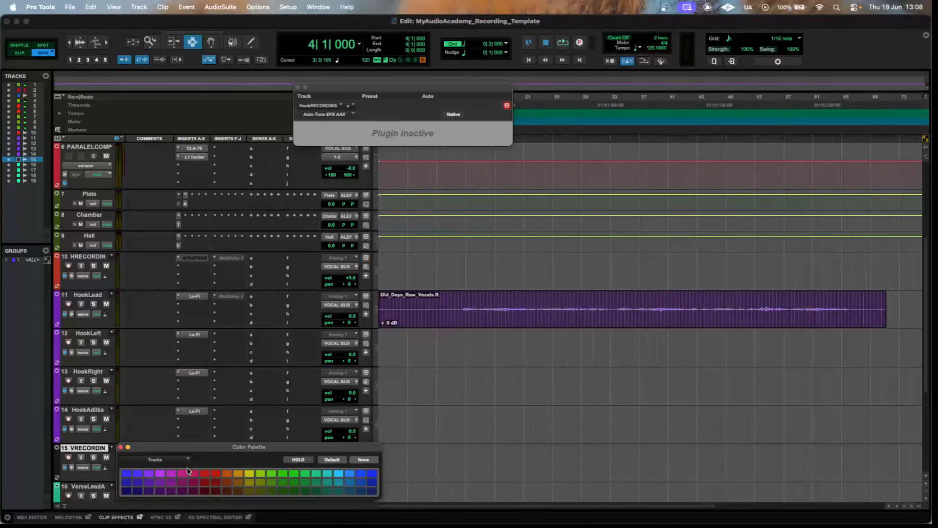
{"action": "left_click", "coordinate": [204, 473]}
{"action": "left_click", "coordinate": [121, 447]}
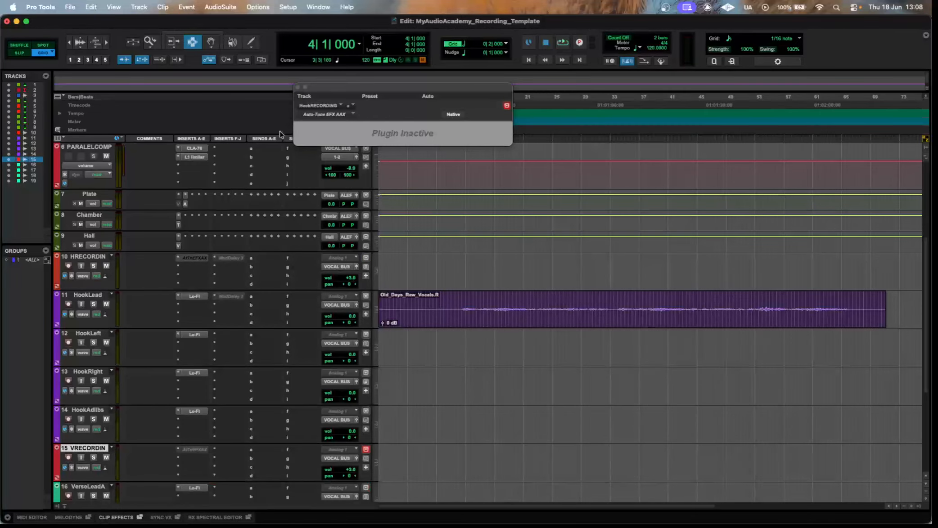
{"action": "left_click", "coordinate": [298, 87]}
{"action": "scroll", "coordinate": [237, 269], "scroll_direction": "down", "scroll_amount": 5}
{"action": "scroll", "coordinate": [236, 269], "scroll_direction": "down", "scroll_amount": 2}
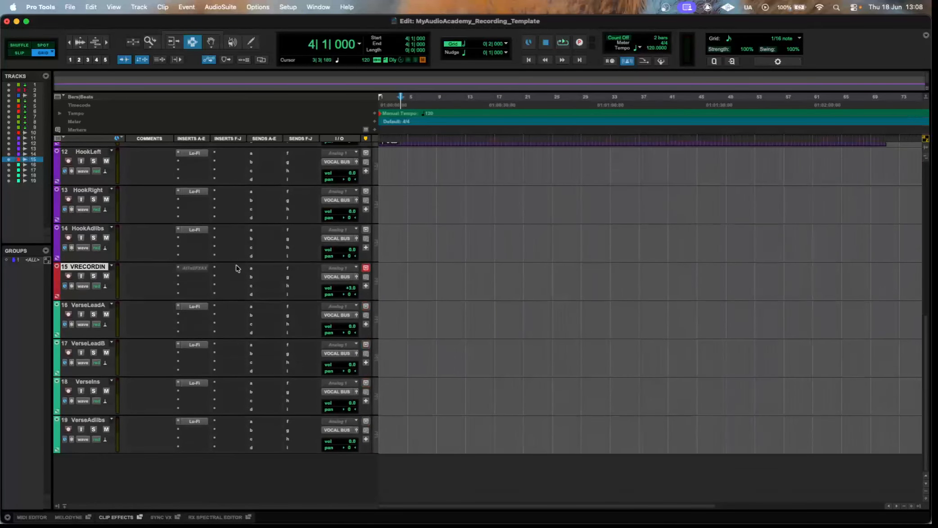
Mark sample time ranges on the HookLead, HookLeft, HookRight and HookAdlibs tracks, then switch to the Grabber tool and clear the highlight.
{"action": "left_click", "coordinate": [90, 269]}
{"action": "scroll", "coordinate": [91, 265], "scroll_direction": "up", "scroll_amount": 5}
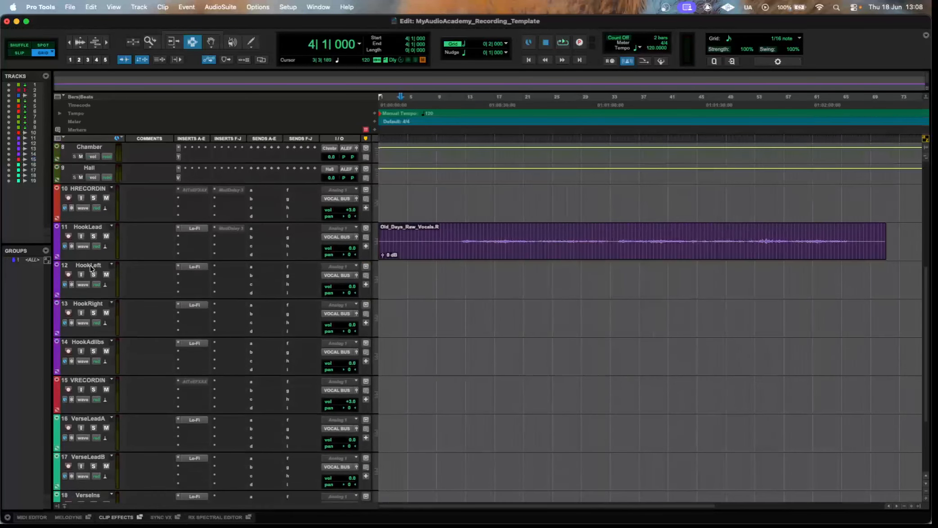
{"action": "scroll", "coordinate": [110, 241], "scroll_direction": "up", "scroll_amount": 3}
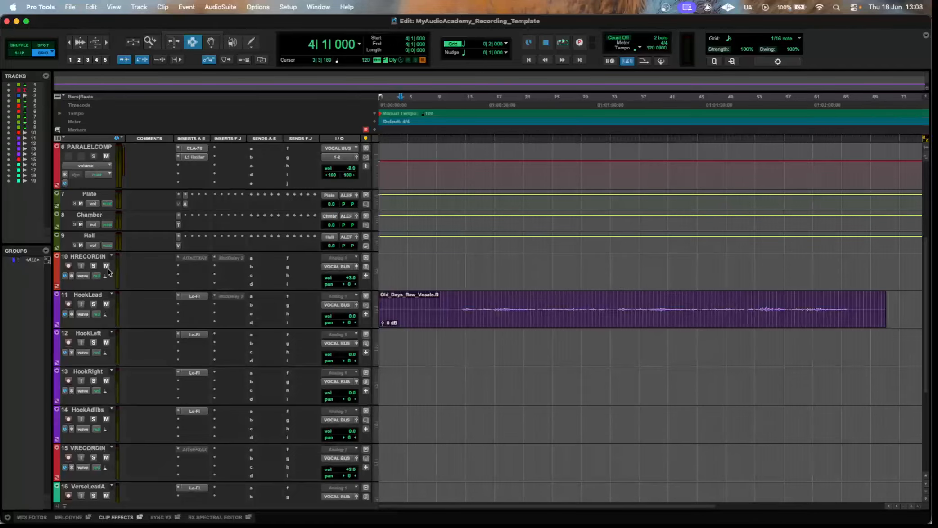
{"action": "scroll", "coordinate": [112, 270], "scroll_direction": "down", "scroll_amount": 3}
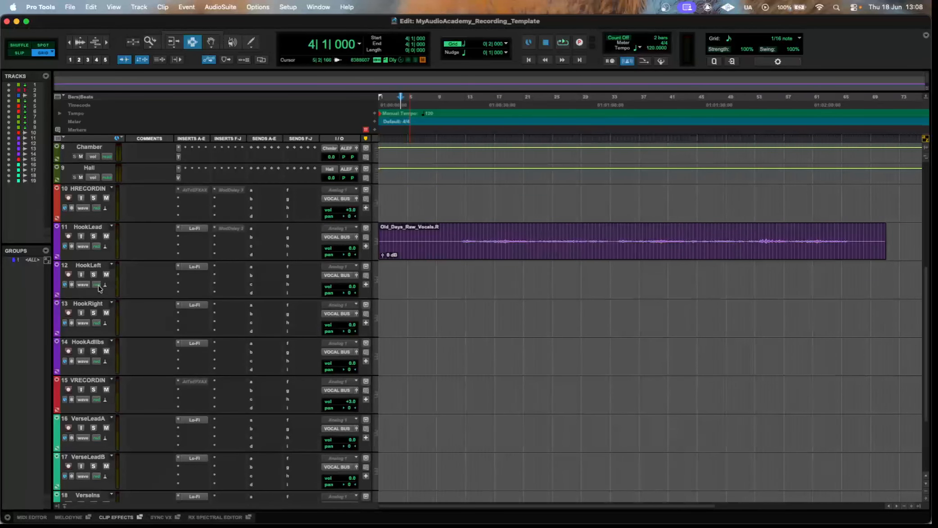
{"action": "left_click_drag", "start_coordinate": [404, 278], "coordinate": [462, 280]}
{"action": "left_click_drag", "start_coordinate": [406, 319], "coordinate": [455, 318]}
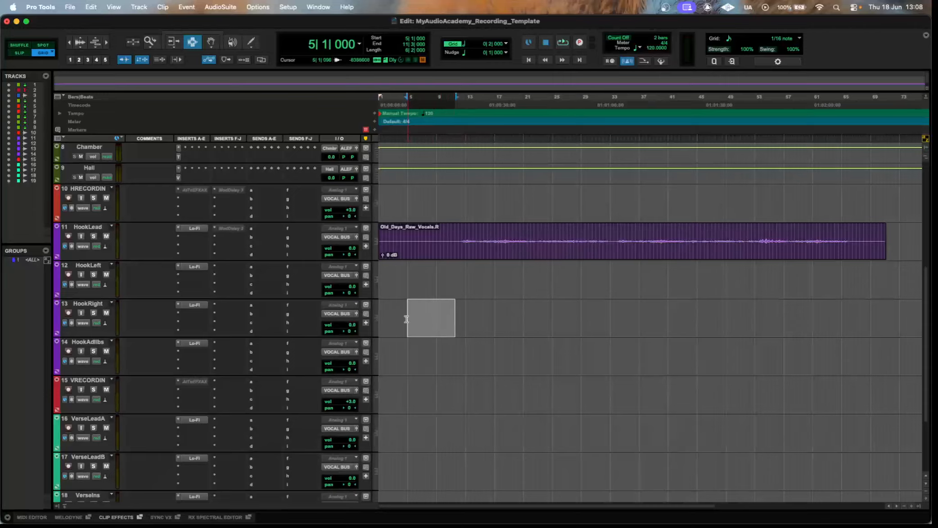
{"action": "left_click_drag", "start_coordinate": [408, 242], "coordinate": [466, 242]}
{"action": "left_click_drag", "start_coordinate": [418, 273], "coordinate": [501, 272]}
{"action": "left_click_drag", "start_coordinate": [394, 319], "coordinate": [488, 318]}
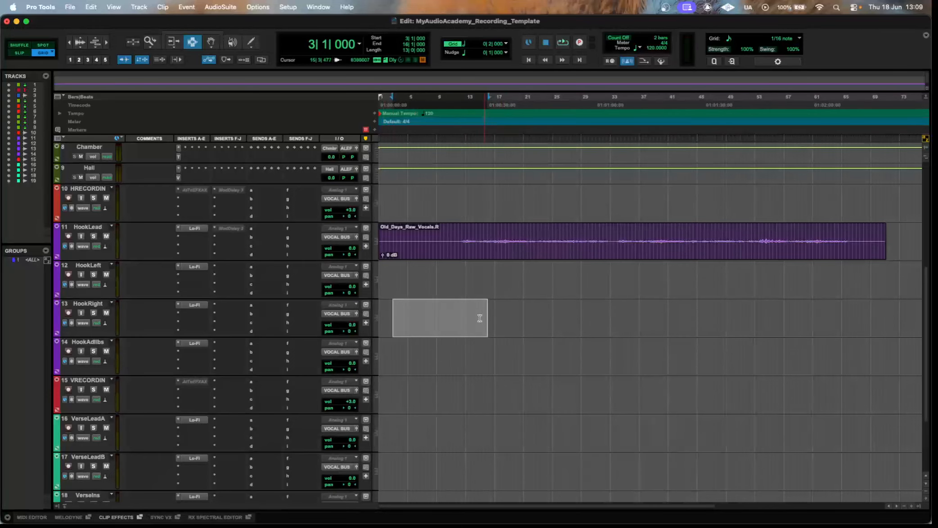
{"action": "left_click_drag", "start_coordinate": [400, 356], "coordinate": [484, 351]}
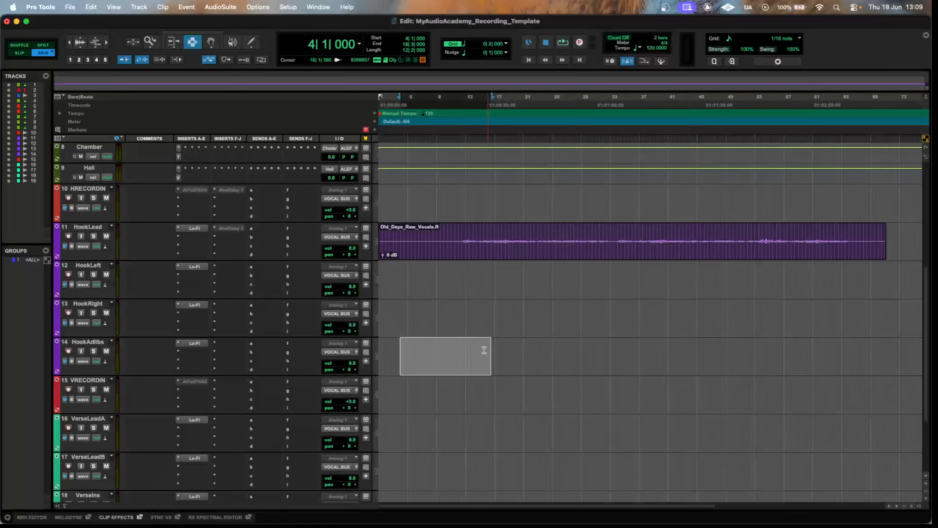
{"action": "left_click_drag", "start_coordinate": [386, 354], "coordinate": [556, 350]}
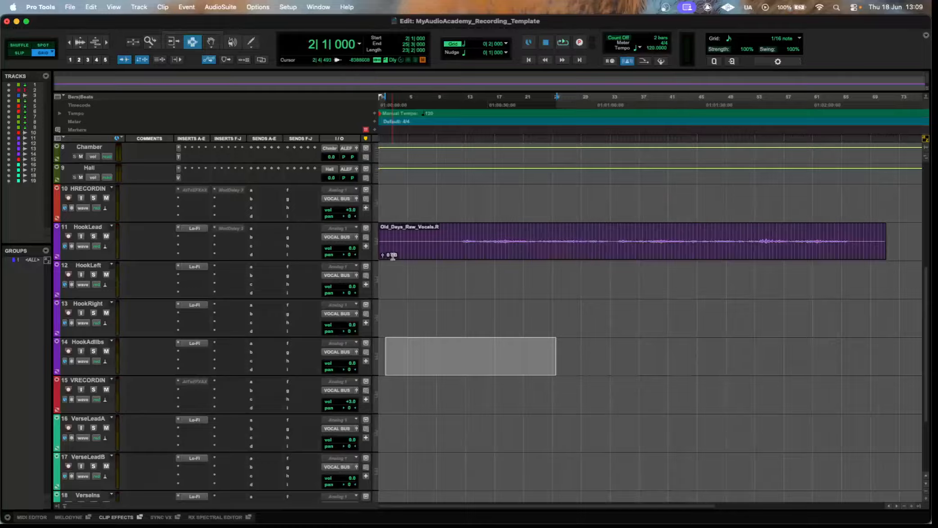
{"action": "left_click", "coordinate": [203, 46]}
{"action": "left_click", "coordinate": [419, 266]}
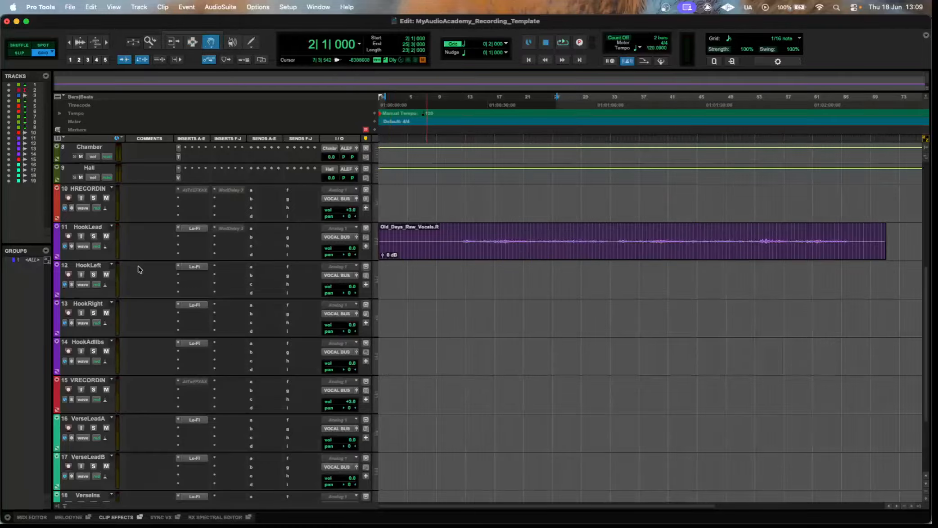
Review the duplication options for the HookLead track without duplicating it, and deselect the track.
{"action": "right_click", "coordinate": [92, 229]}
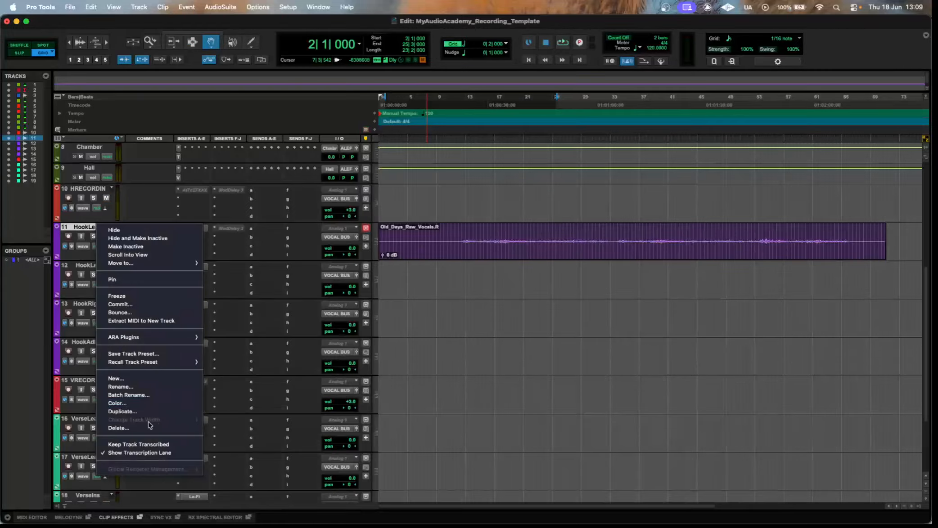
{"action": "left_click", "coordinate": [132, 413]}
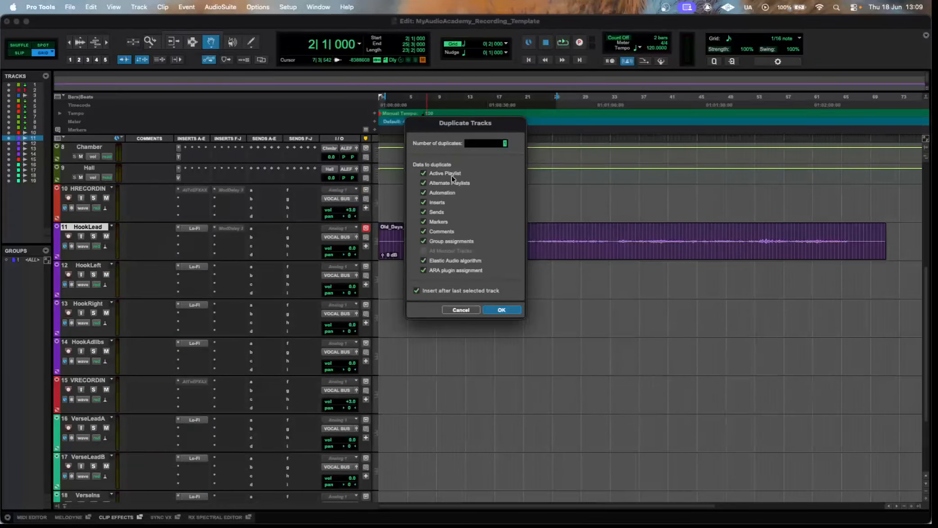
{"action": "left_click", "coordinate": [460, 310]}
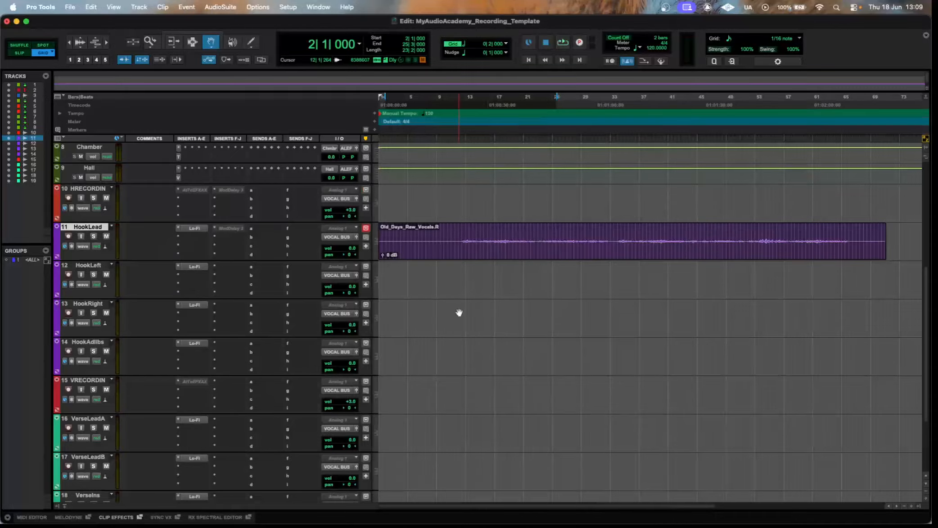
{"action": "left_click", "coordinate": [94, 230]}
Review the Lo-Fi insert settings on the HookLead, HookLeft, HookRight and HookAdlibs tracks.
{"action": "scroll", "coordinate": [102, 270], "scroll_direction": "down", "scroll_amount": 5}
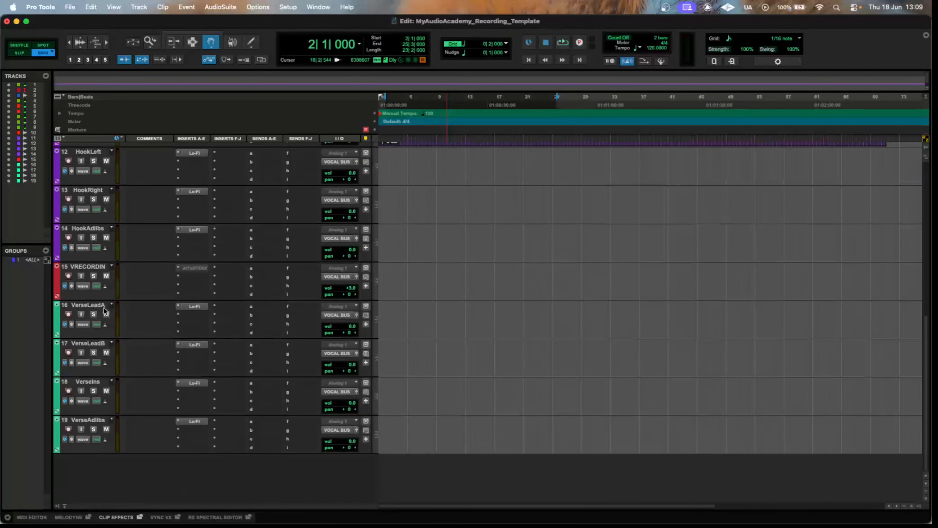
{"action": "scroll", "coordinate": [105, 350], "scroll_direction": "up", "scroll_amount": 2}
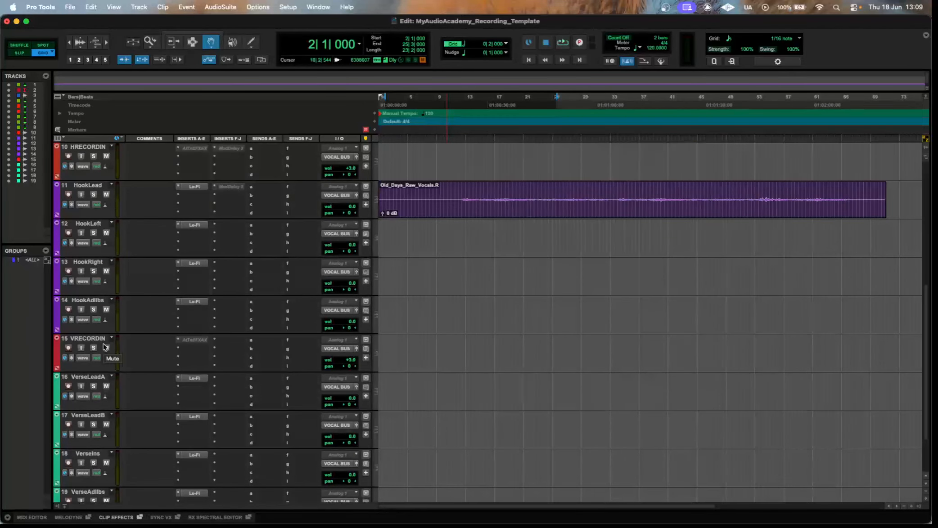
{"action": "scroll", "coordinate": [103, 358], "scroll_direction": "down", "scroll_amount": 1}
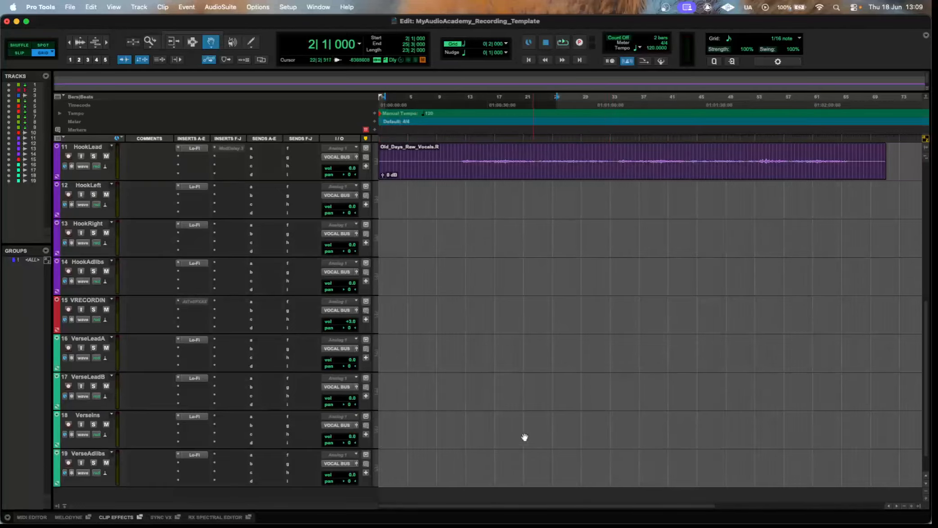
{"action": "scroll", "coordinate": [97, 307], "scroll_direction": "up", "scroll_amount": 4}
{"action": "scroll", "coordinate": [194, 297], "scroll_direction": "up", "scroll_amount": 1}
{"action": "left_click", "coordinate": [194, 249]}
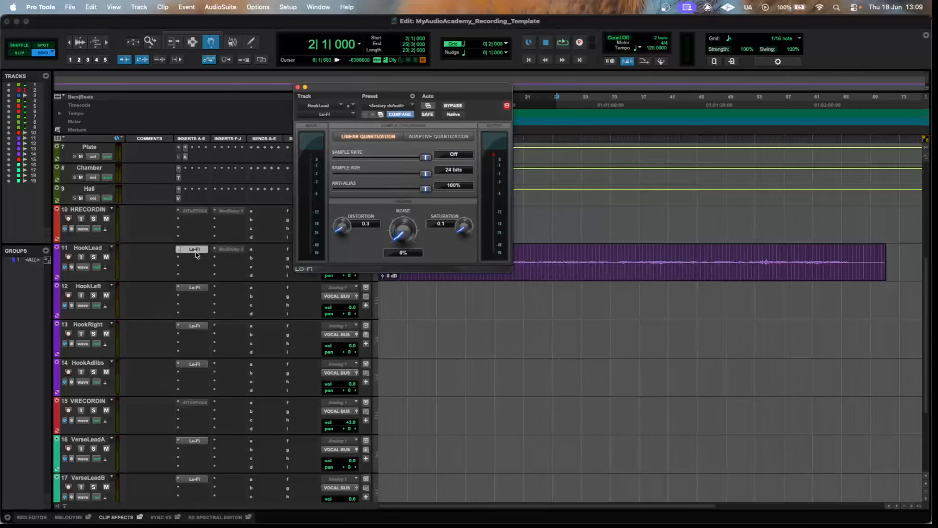
{"action": "left_click", "coordinate": [197, 287]}
{"action": "left_click", "coordinate": [194, 325]}
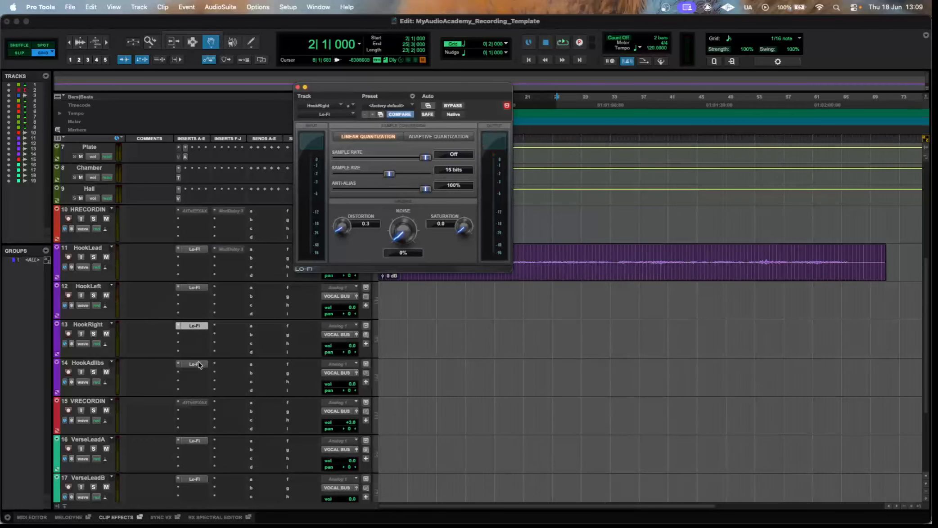
{"action": "left_click", "coordinate": [195, 364]}
Review the Lo-Fi insert settings on the VerseLeadA, VerseLeadB, VerseIns and VerseAdlibs tracks.
{"action": "scroll", "coordinate": [200, 367], "scroll_direction": "down", "scroll_amount": 1}
{"action": "left_click", "coordinate": [197, 399]}
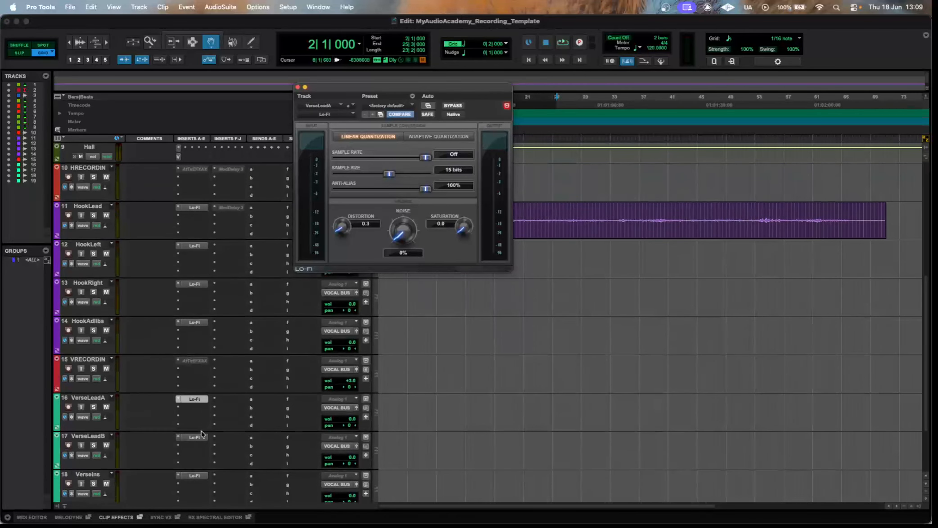
{"action": "left_click", "coordinate": [199, 437]}
{"action": "left_click", "coordinate": [197, 476]}
{"action": "scroll", "coordinate": [199, 473], "scroll_direction": "down", "scroll_amount": 3}
{"action": "left_click", "coordinate": [195, 422]}
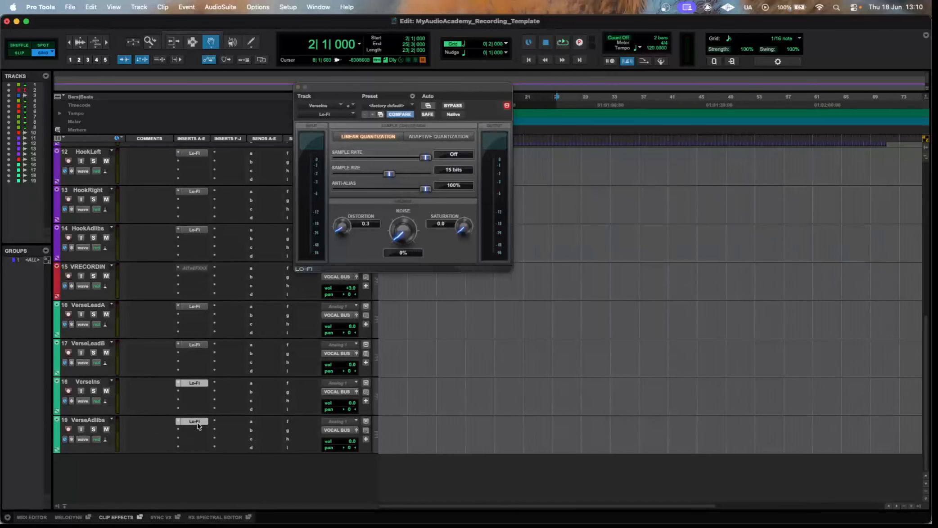
Check the Auto-Tune EFX insert on the verse recording track and close its plug-in window.
{"action": "scroll", "coordinate": [195, 405], "scroll_direction": "up", "scroll_amount": 3}
{"action": "left_click", "coordinate": [194, 361]}
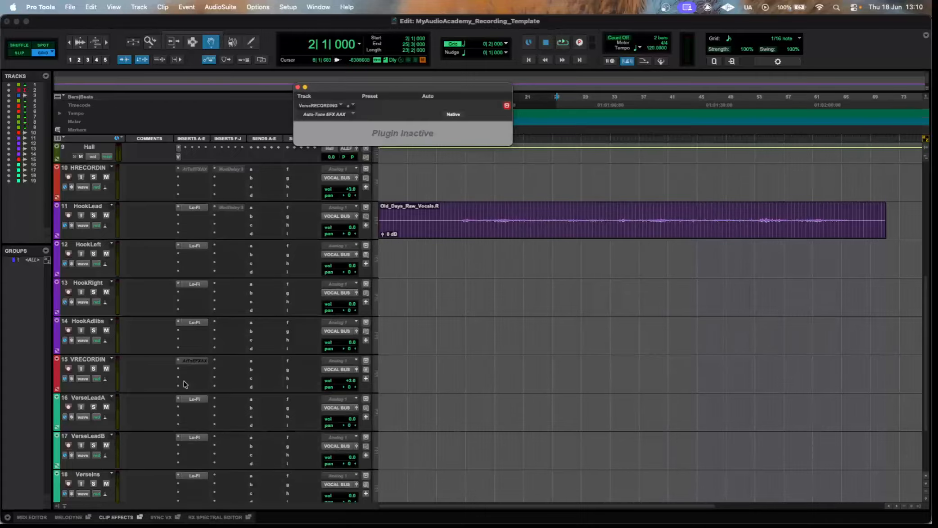
{"action": "left_click", "coordinate": [195, 361]}
Look over the track routing, and review the CLA-76 compressor and L1 limiter settings on the parallel compression track.
{"action": "scroll", "coordinate": [189, 365], "scroll_direction": "up", "scroll_amount": 5}
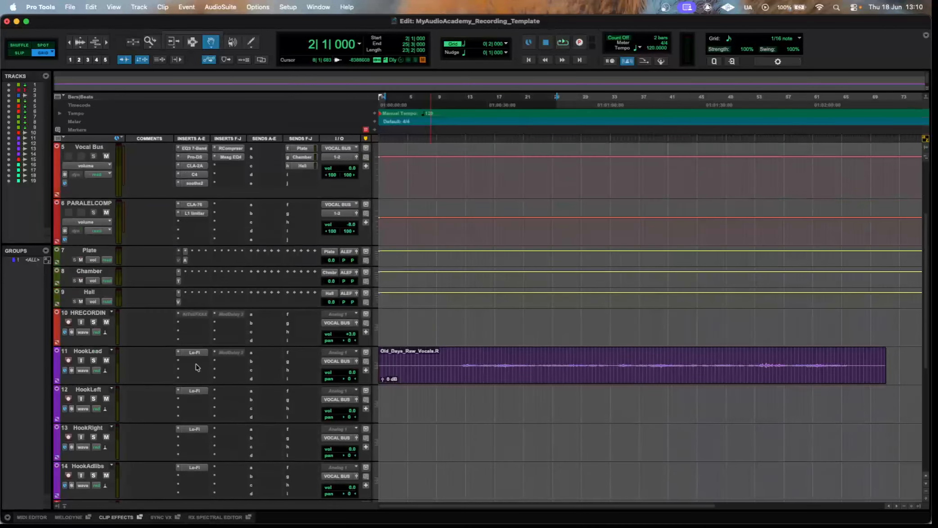
{"action": "scroll", "coordinate": [183, 367], "scroll_direction": "up", "scroll_amount": 3}
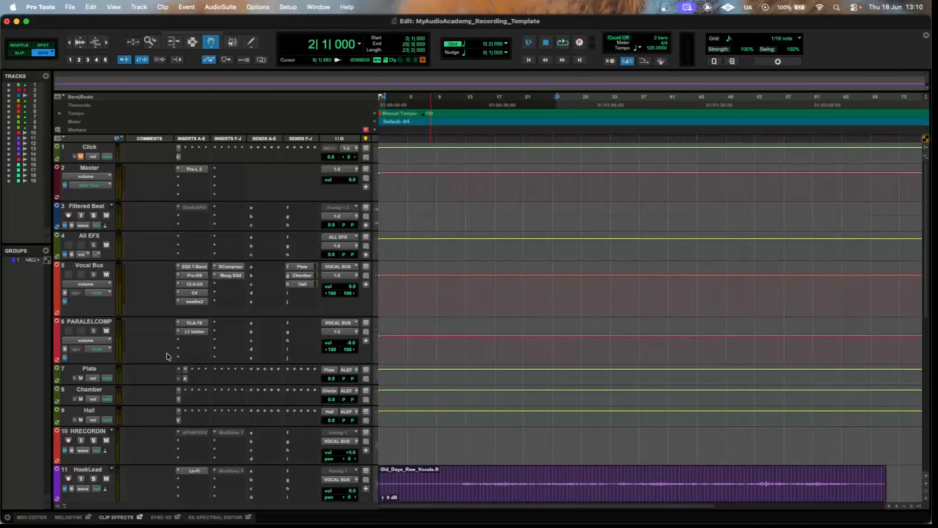
{"action": "scroll", "coordinate": [168, 357], "scroll_direction": "down", "scroll_amount": 5}
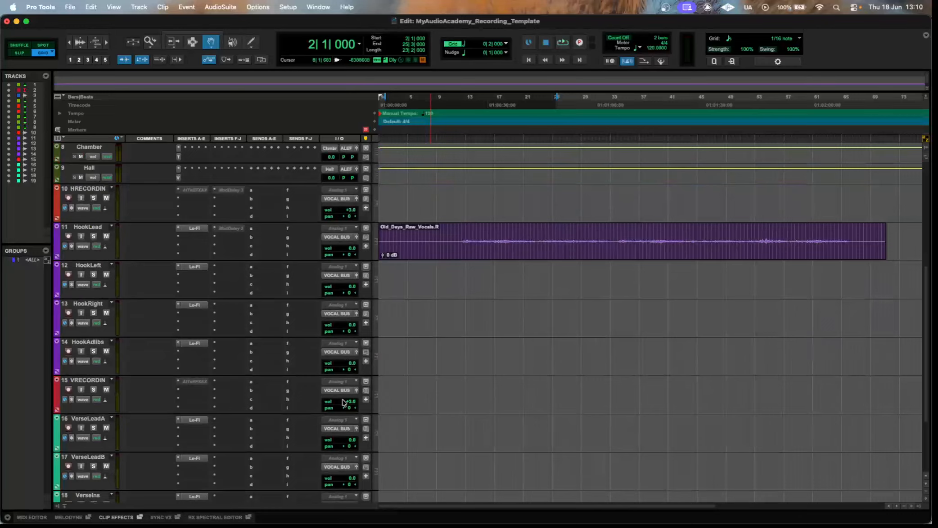
{"action": "scroll", "coordinate": [219, 237], "scroll_direction": "up", "scroll_amount": 5}
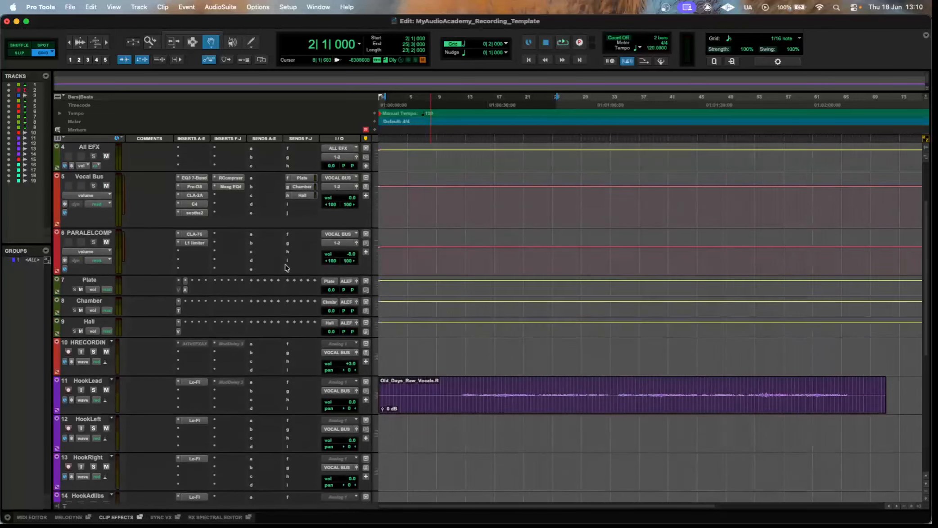
{"action": "scroll", "coordinate": [219, 237], "scroll_direction": "down", "scroll_amount": 8}
{"action": "scroll", "coordinate": [220, 237], "scroll_direction": "up", "scroll_amount": 10}
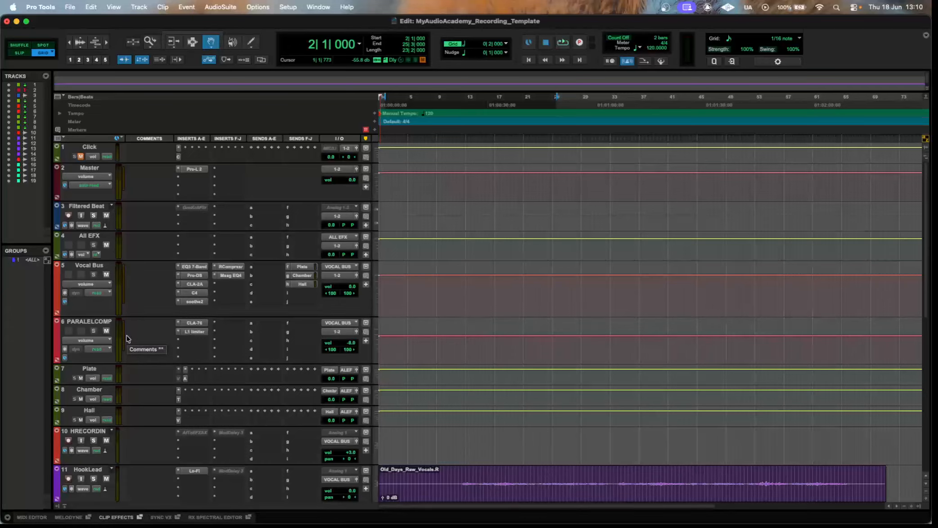
{"action": "left_click", "coordinate": [193, 326]}
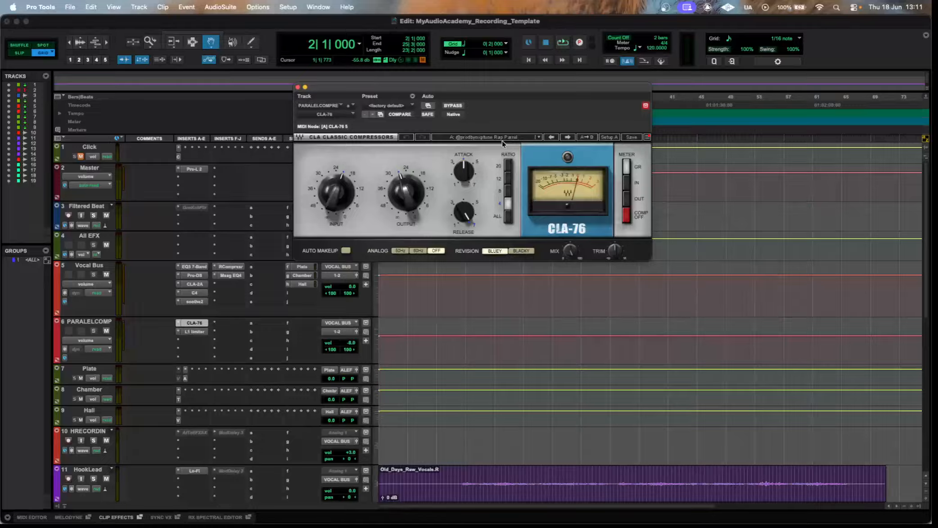
{"action": "left_click", "coordinate": [195, 332]}
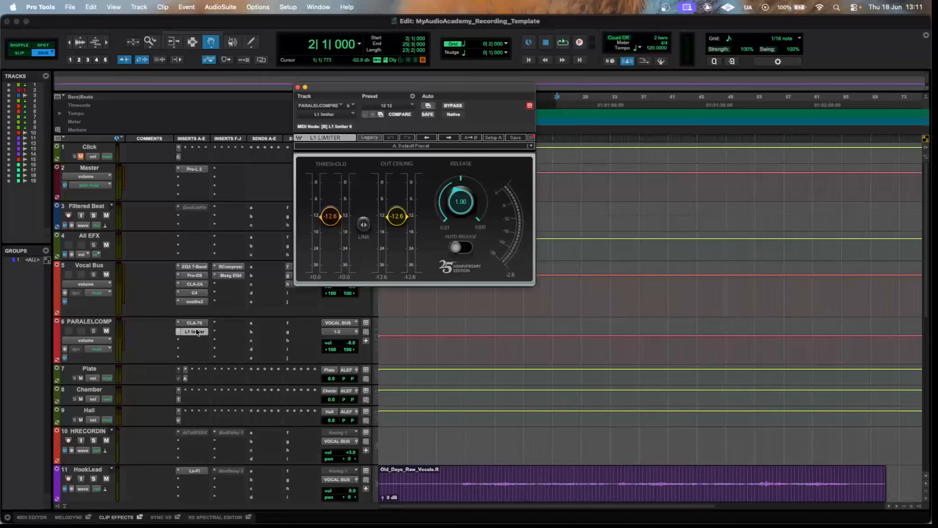
{"action": "left_click", "coordinate": [197, 333]}
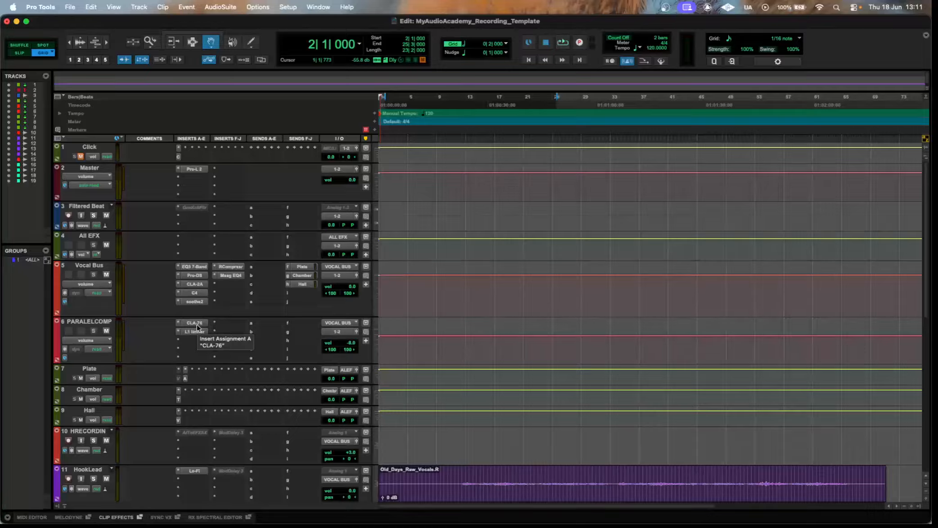
Review the EQ3 7-Band equalizer and Pro-DS de-esser settings on the Vocal Bus, shifting the plug-in window slightly.
{"action": "left_click", "coordinate": [200, 268]}
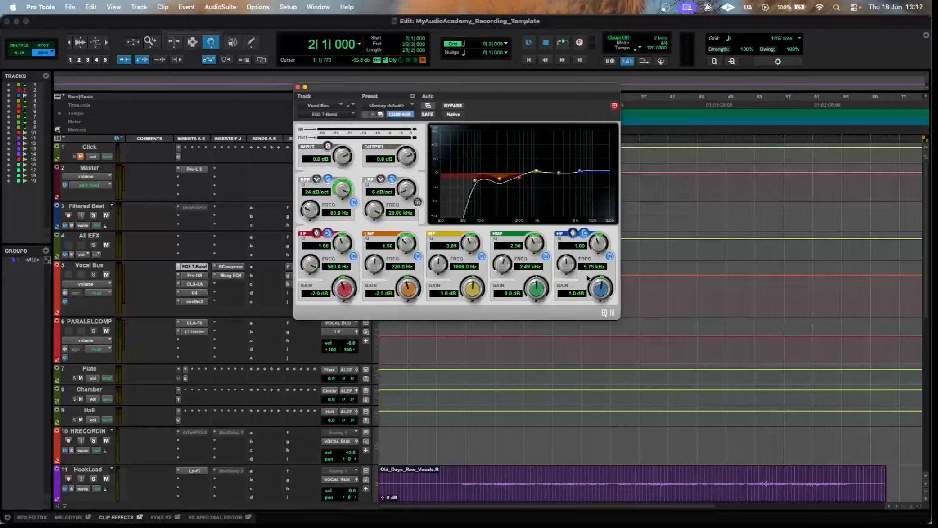
{"action": "left_click", "coordinate": [196, 276]}
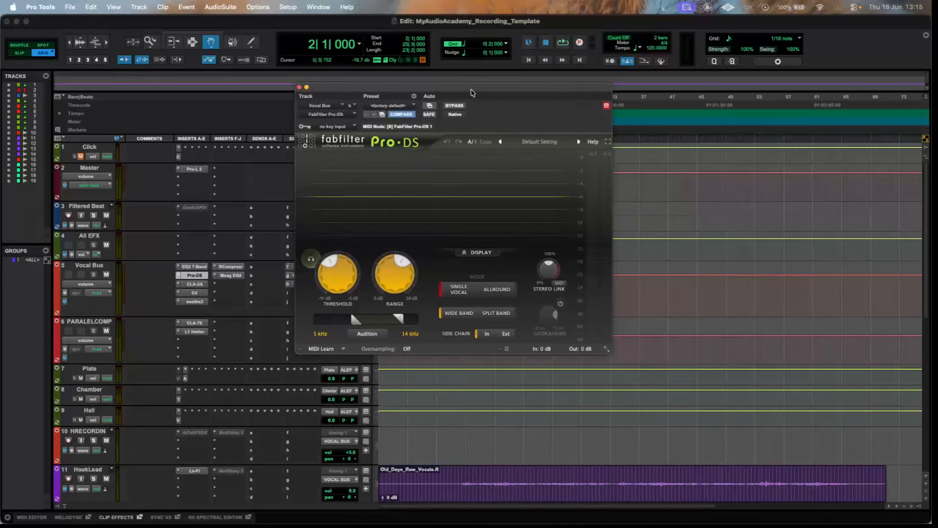
{"action": "left_click_drag", "start_coordinate": [472, 92], "coordinate": [477, 100]}
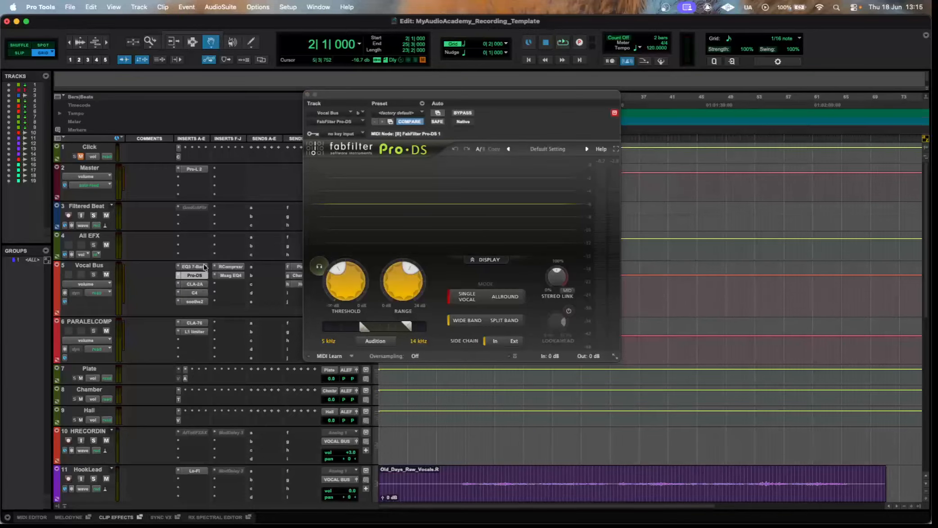
{"action": "left_click", "coordinate": [195, 267]}
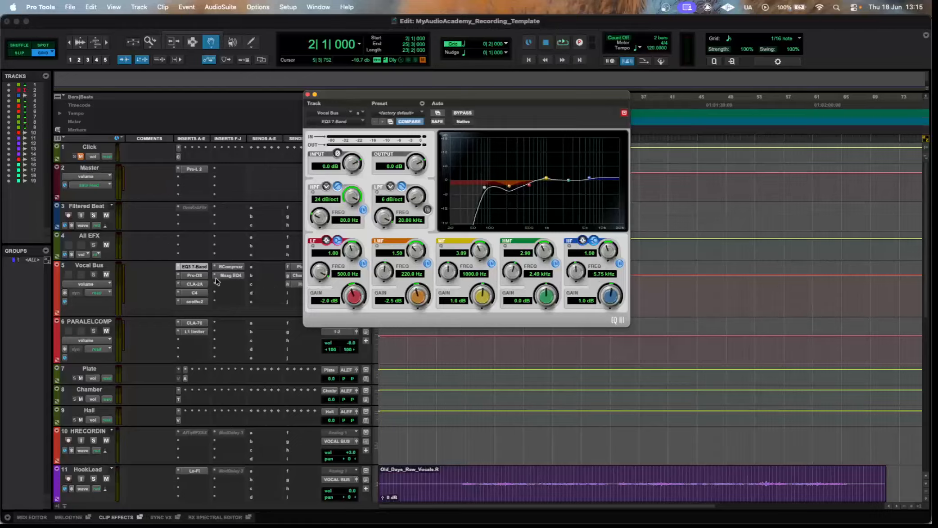
{"action": "left_click", "coordinate": [197, 276]}
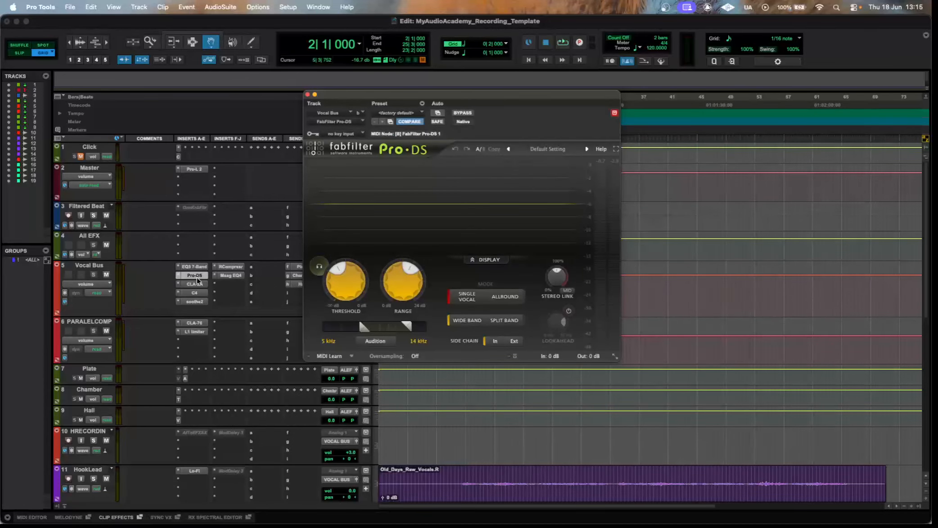
Examine the CLA-2A compressor settings on the Vocal Bus, rechecking the Pro-DS de-esser that precedes it.
{"action": "left_click", "coordinate": [198, 286]}
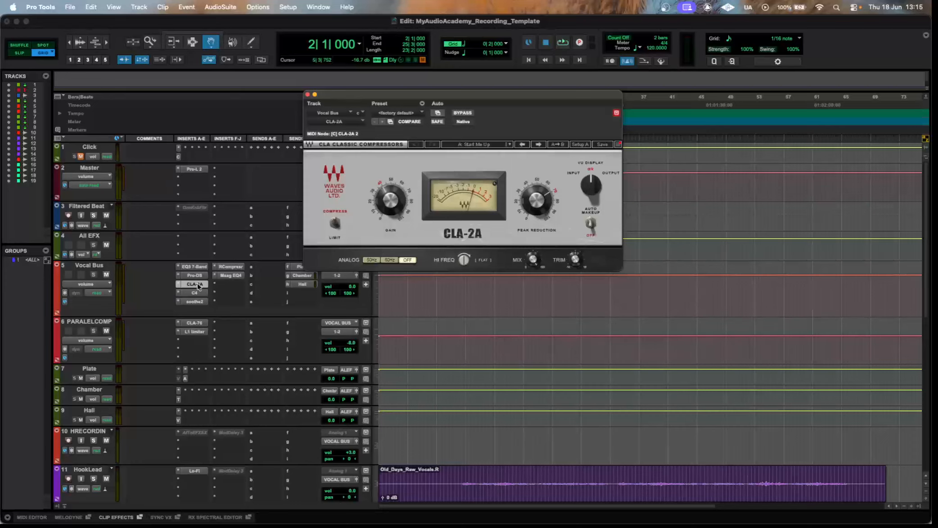
{"action": "left_click", "coordinate": [197, 276]}
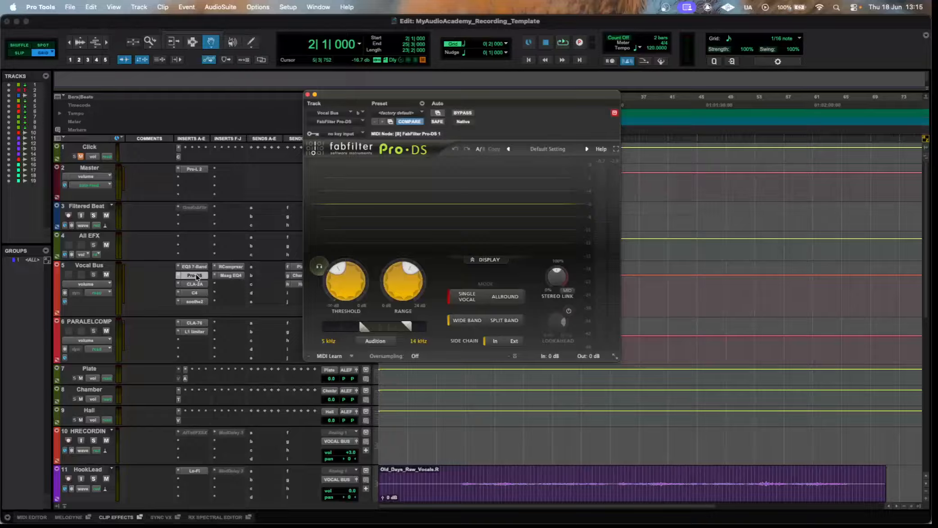
{"action": "left_click", "coordinate": [195, 284]}
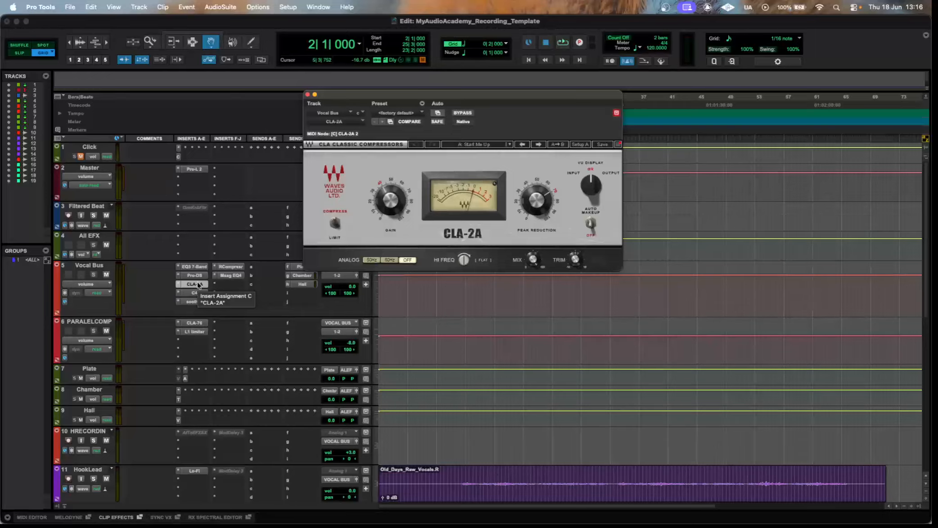
Review the C4 multiband and soothe2 settings on the Vocal Bus, shifting the soothe2 plug-in window slightly.
{"action": "left_click", "coordinate": [195, 293]}
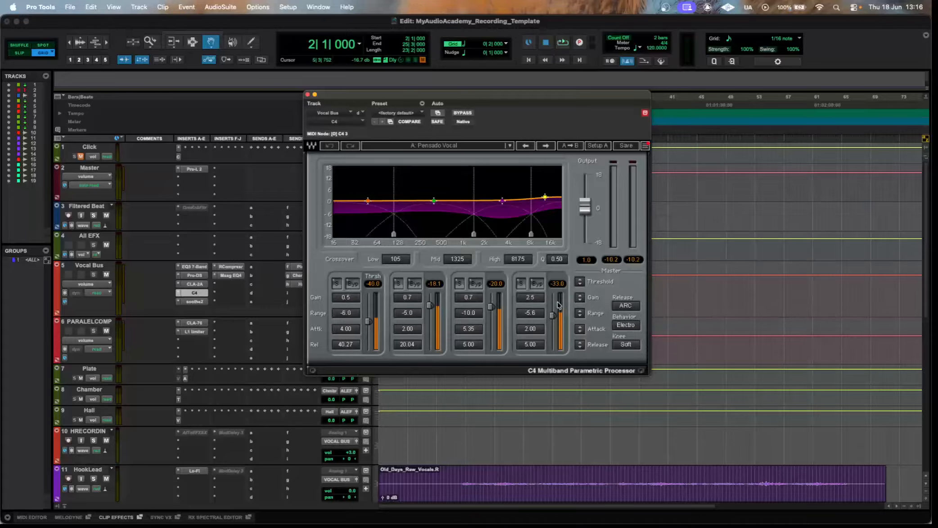
{"action": "scroll", "coordinate": [705, 254], "scroll_direction": "down", "scroll_amount": 5}
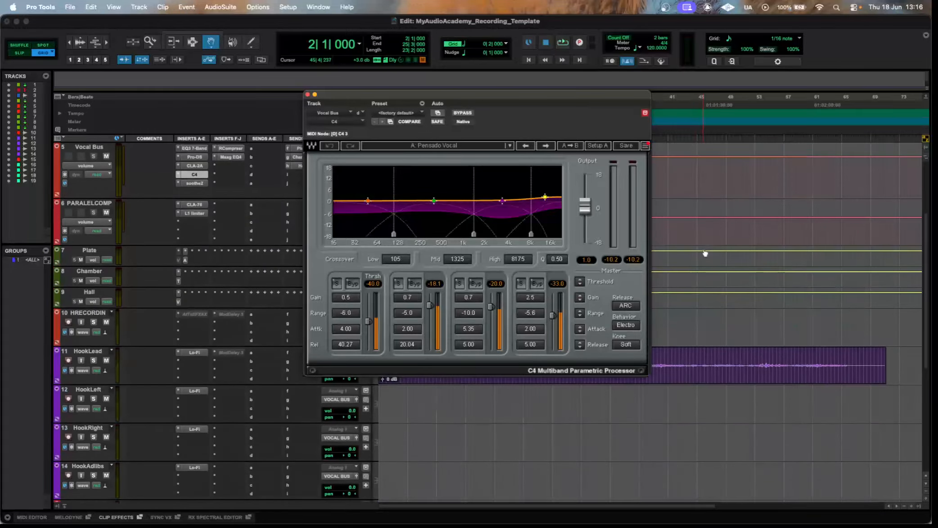
{"action": "scroll", "coordinate": [705, 254], "scroll_direction": "up", "scroll_amount": 5}
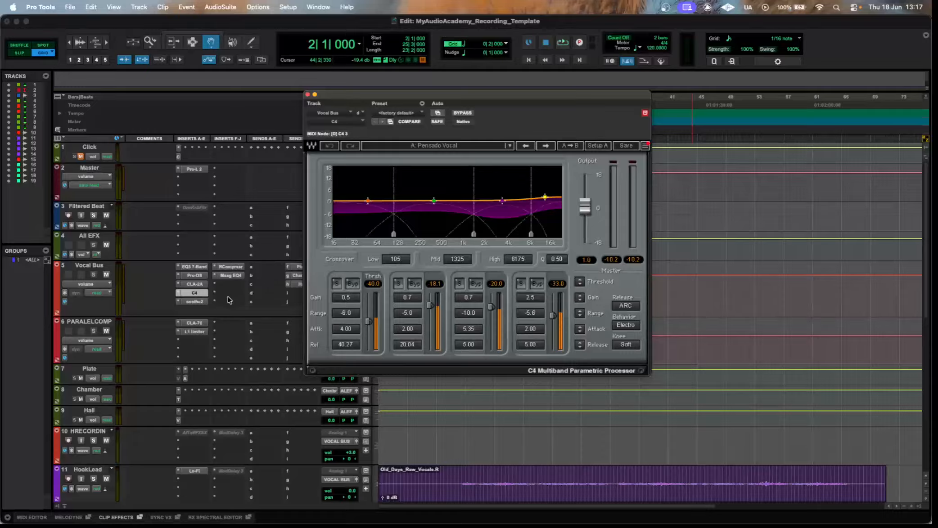
{"action": "left_click", "coordinate": [197, 302]}
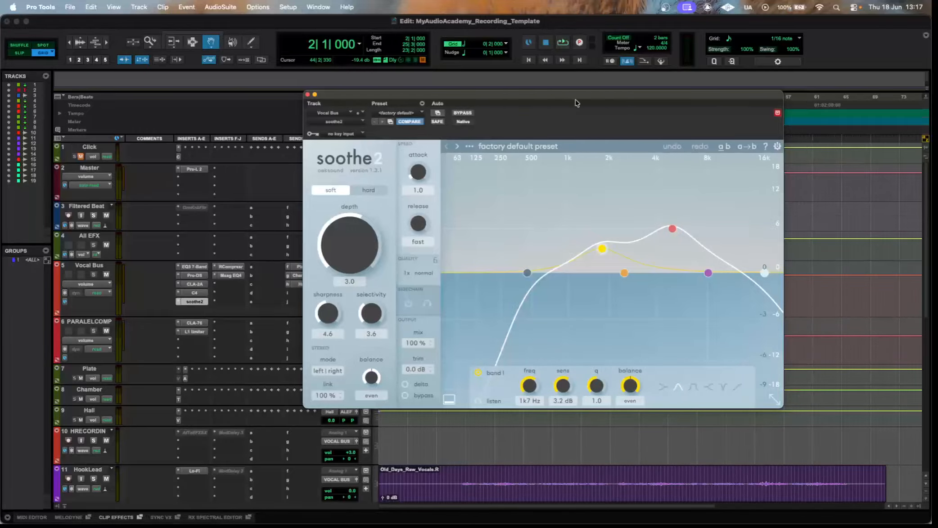
{"action": "left_click_drag", "start_coordinate": [575, 98], "coordinate": [560, 94]}
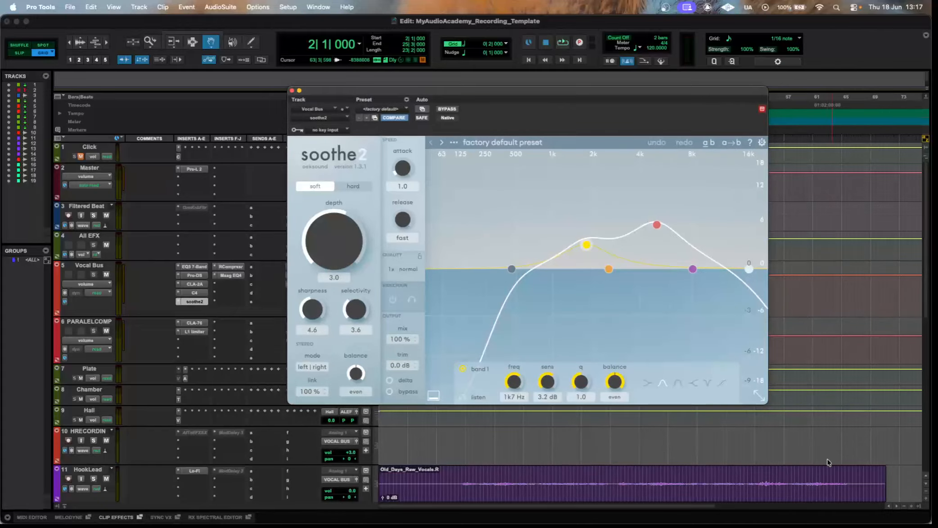
{"action": "left_click", "coordinate": [198, 302]}
Examine the RCompressor and Maag EQ4 settings on the Vocal Bus, recheck the RCompressor and close its plug-in window.
{"action": "left_click", "coordinate": [231, 267]}
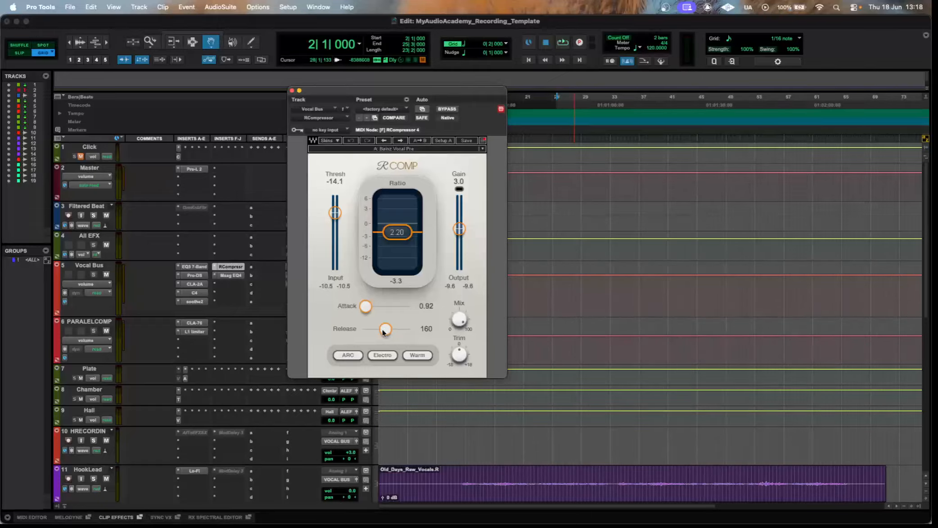
{"action": "left_click", "coordinate": [240, 276]}
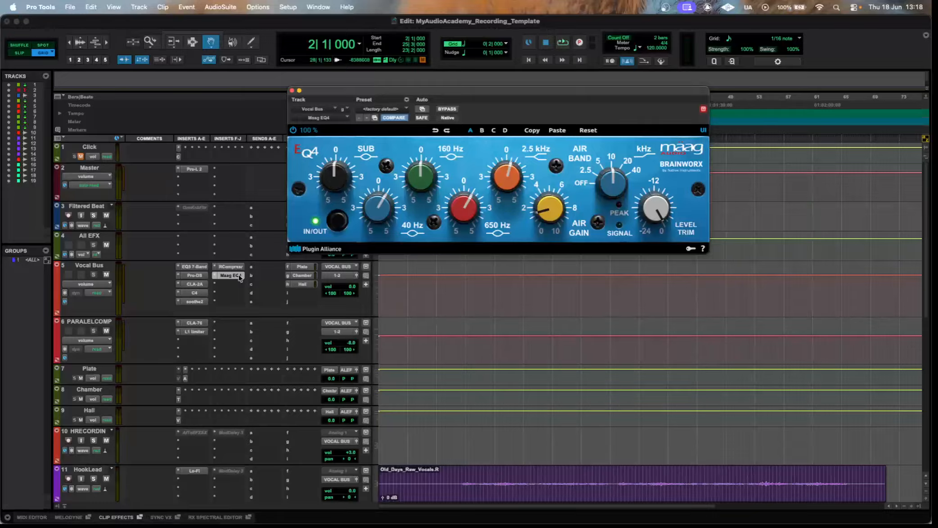
{"action": "left_click", "coordinate": [229, 267]}
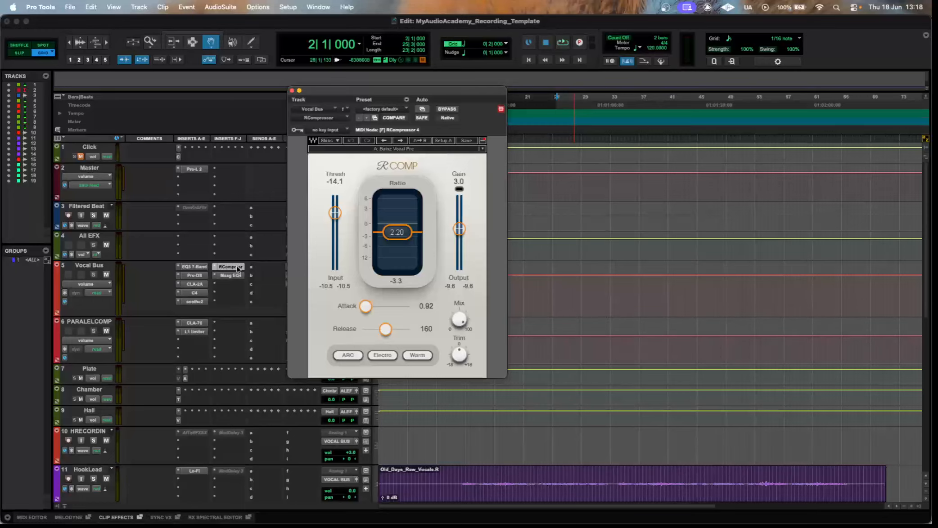
{"action": "left_click", "coordinate": [238, 268]}
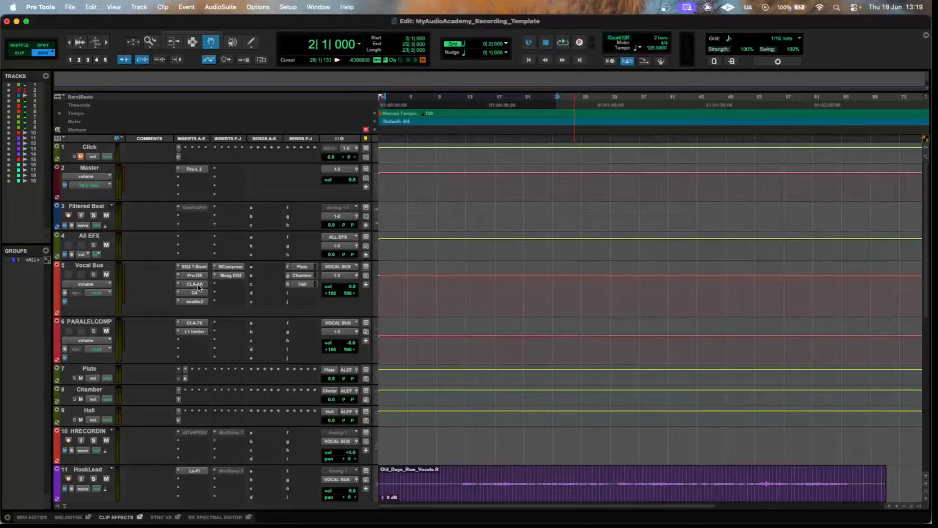
Increase the vertical audio waveform zoom so the HookLead clip's waveform is displayed taller.
{"action": "scroll", "coordinate": [204, 284], "scroll_direction": "down", "scroll_amount": 3}
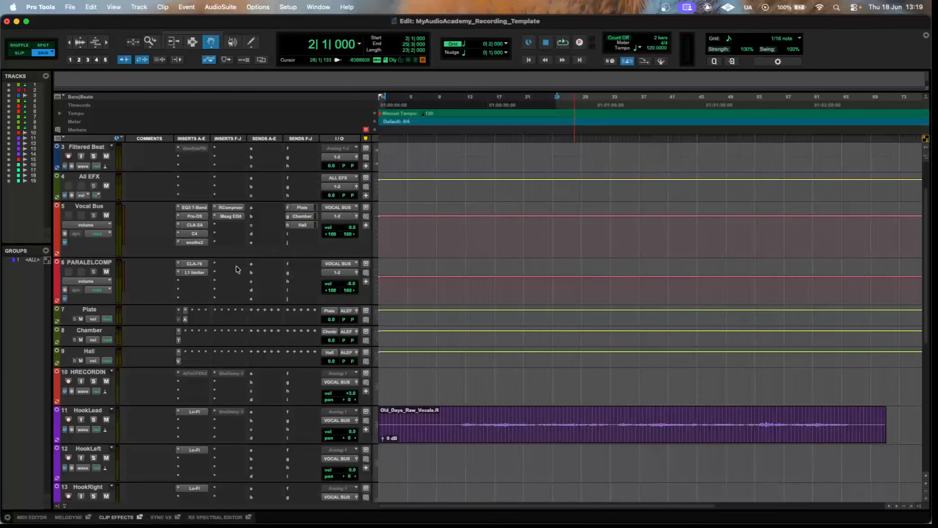
{"action": "scroll", "coordinate": [252, 267], "scroll_direction": "up", "scroll_amount": 2}
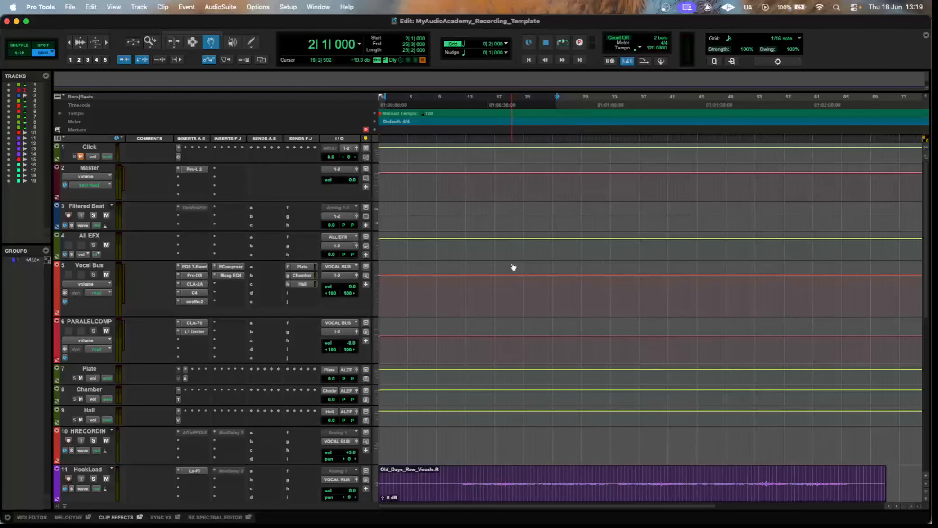
{"action": "scroll", "coordinate": [513, 267], "scroll_direction": "down", "scroll_amount": 5}
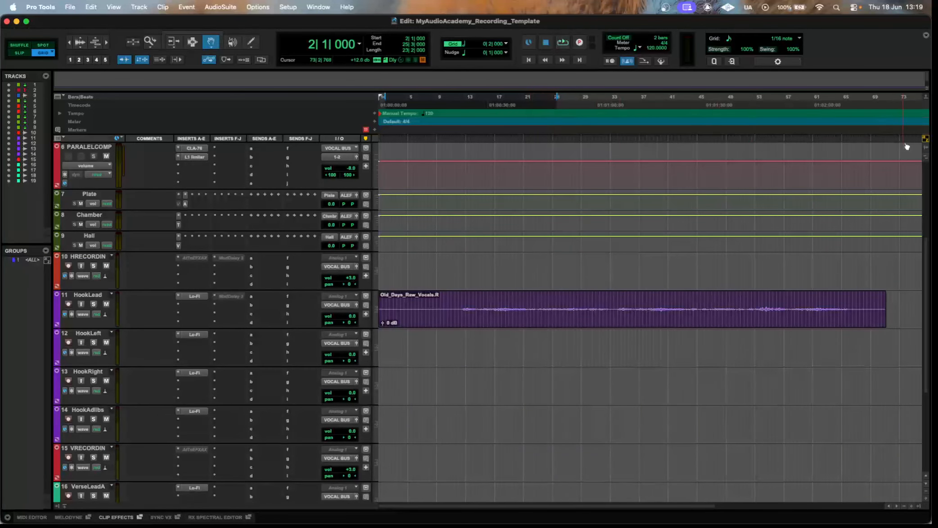
{"action": "left_click_drag", "start_coordinate": [924, 146], "coordinate": [923, 103]}
Play the session from bar 49 and check the EQ3 7-Band, Pro-DS and CLA-2A on the Vocal Bus during playback.
{"action": "left_click", "coordinate": [726, 135]}
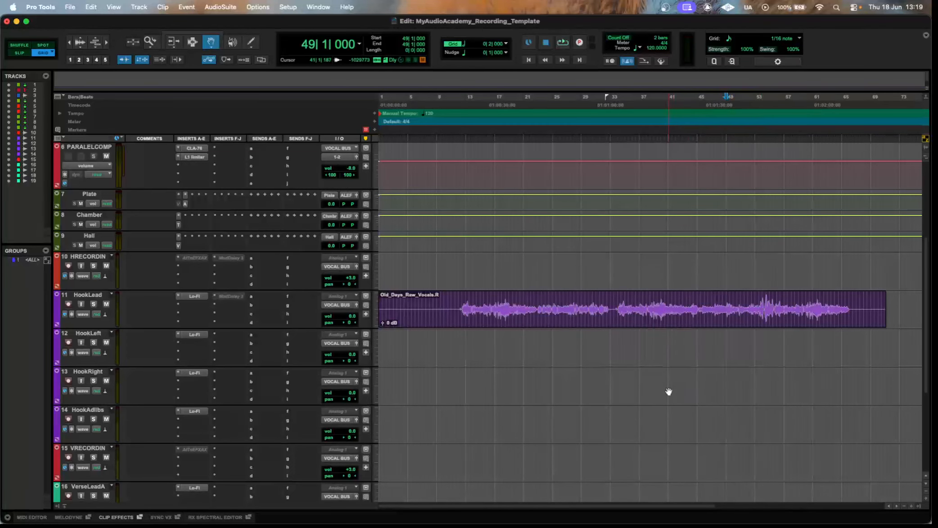
{"action": "key", "text": "space"}
{"action": "scroll", "coordinate": [398, 339], "scroll_direction": "up", "scroll_amount": 5}
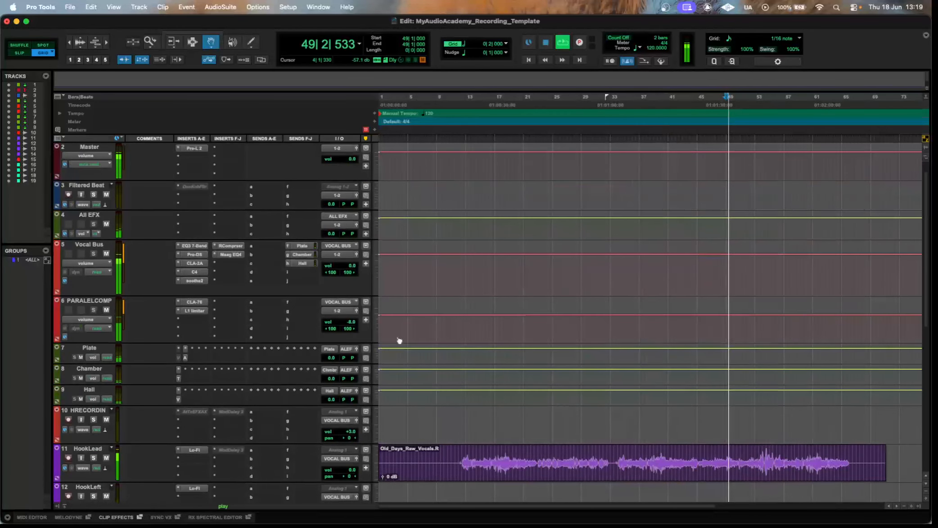
{"action": "left_click", "coordinate": [195, 246]}
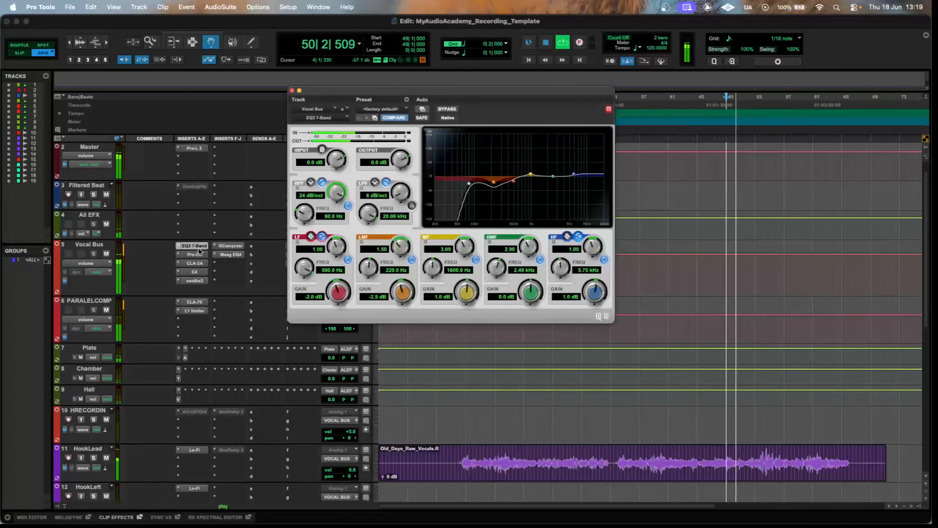
{"action": "left_click", "coordinate": [198, 255]}
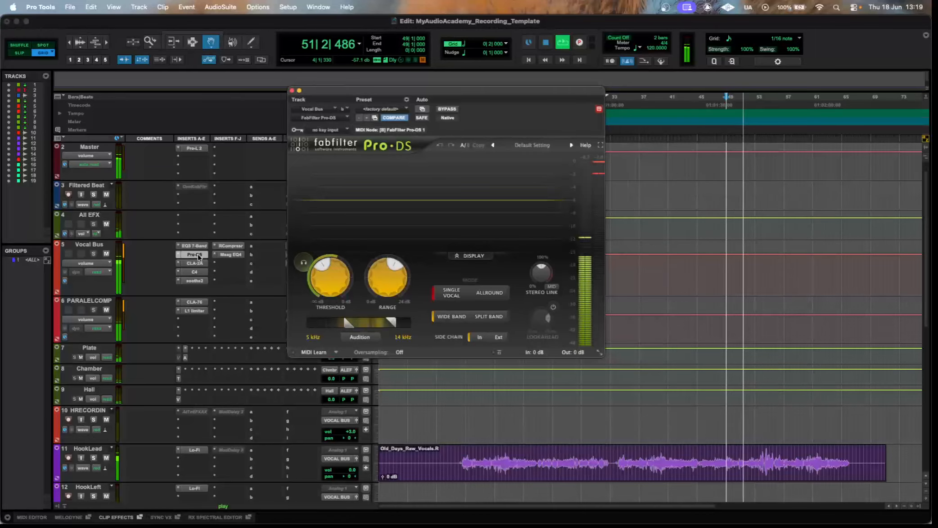
{"action": "left_click", "coordinate": [195, 264]}
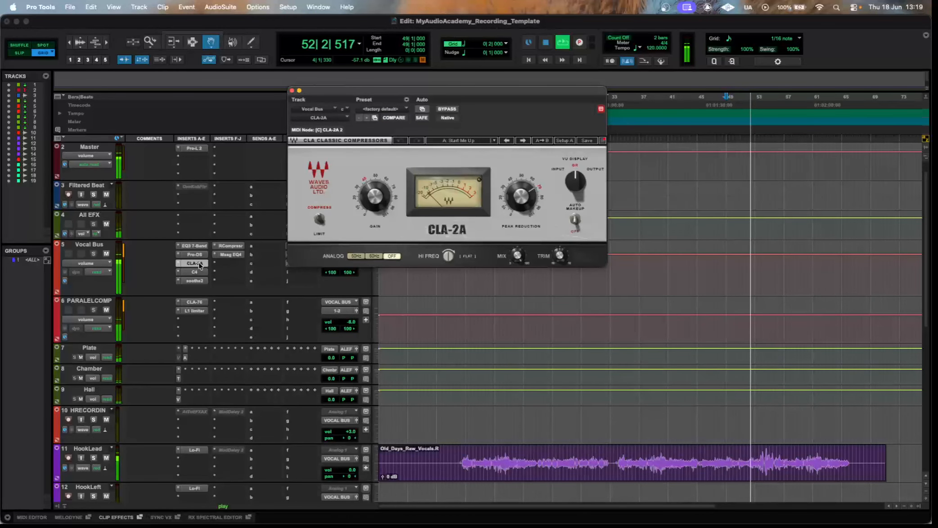
Check the Vocal Bus C4, soothe2, RCompressor and Maag EQ4 during playback, finishing by stopping it and closing the plug-in window.
{"action": "left_click", "coordinate": [195, 272]}
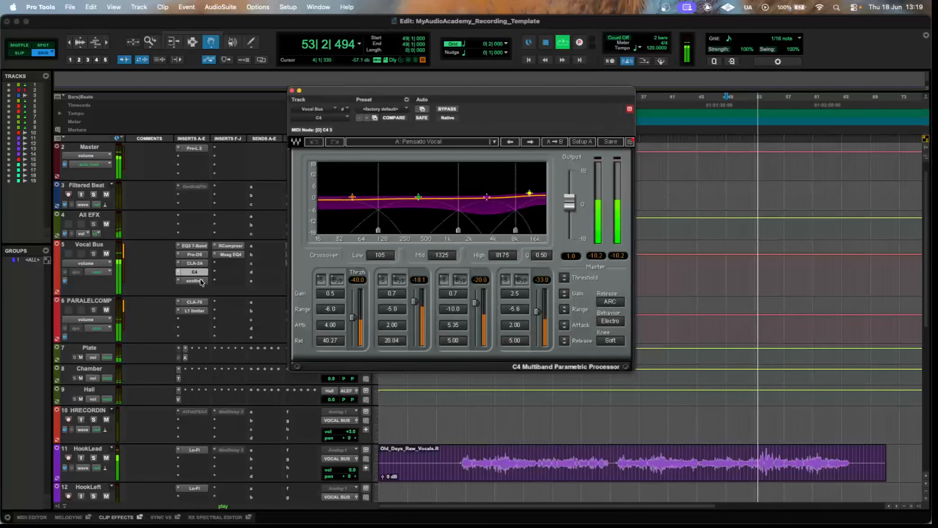
{"action": "left_click", "coordinate": [201, 281]}
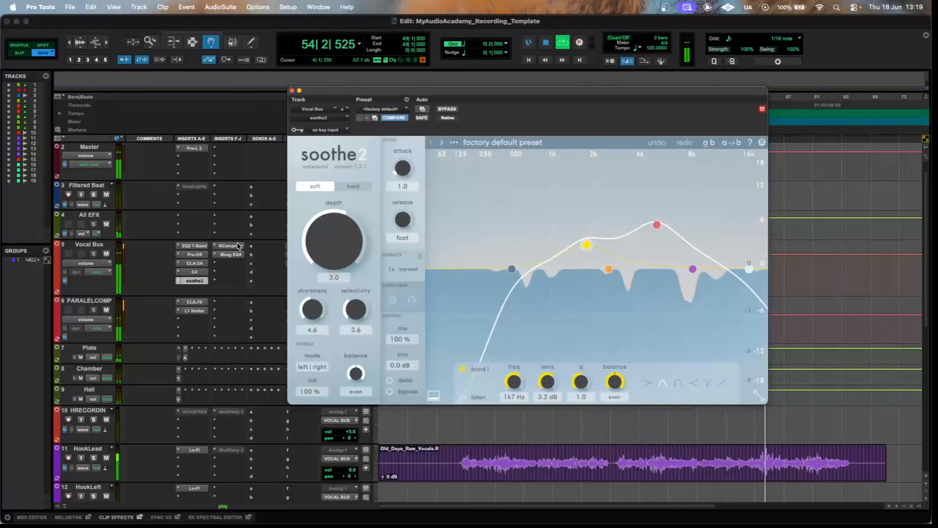
{"action": "left_click", "coordinate": [237, 246]}
{"action": "left_click", "coordinate": [238, 255]}
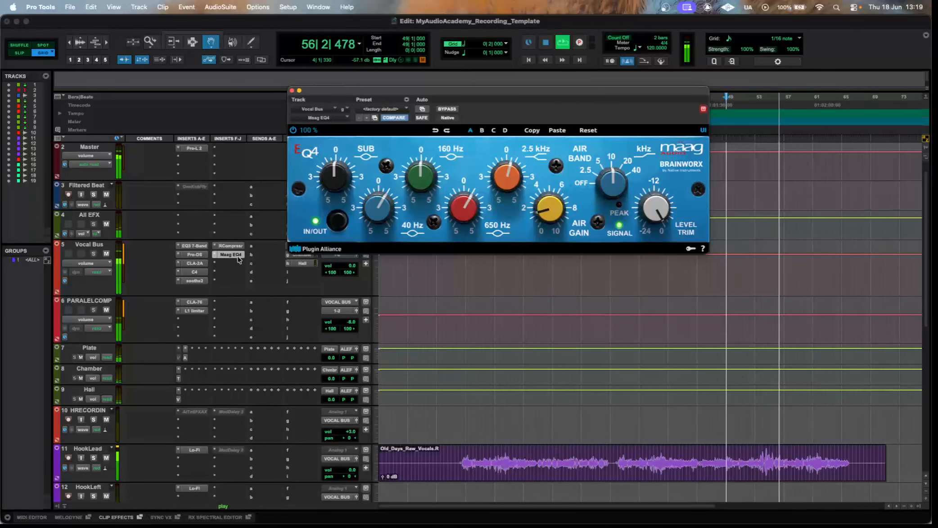
{"action": "key", "text": "space"}
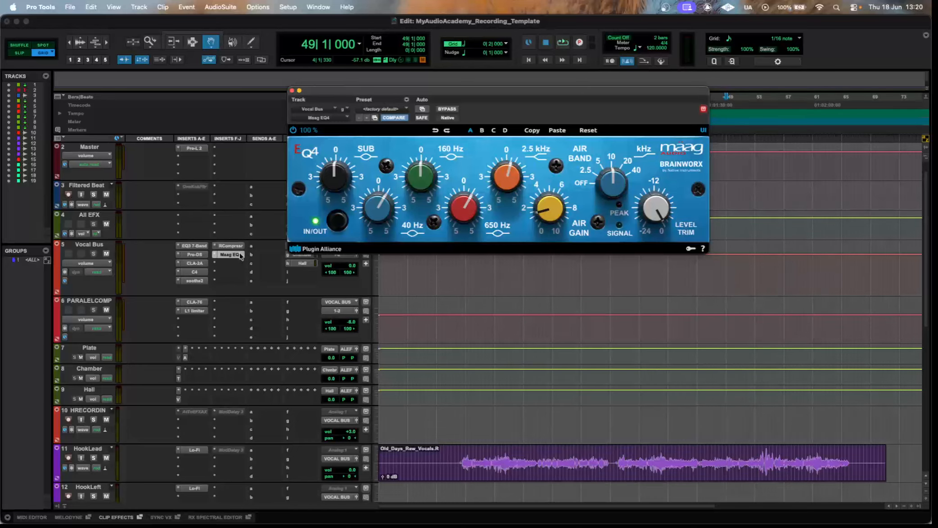
{"action": "left_click", "coordinate": [240, 256]}
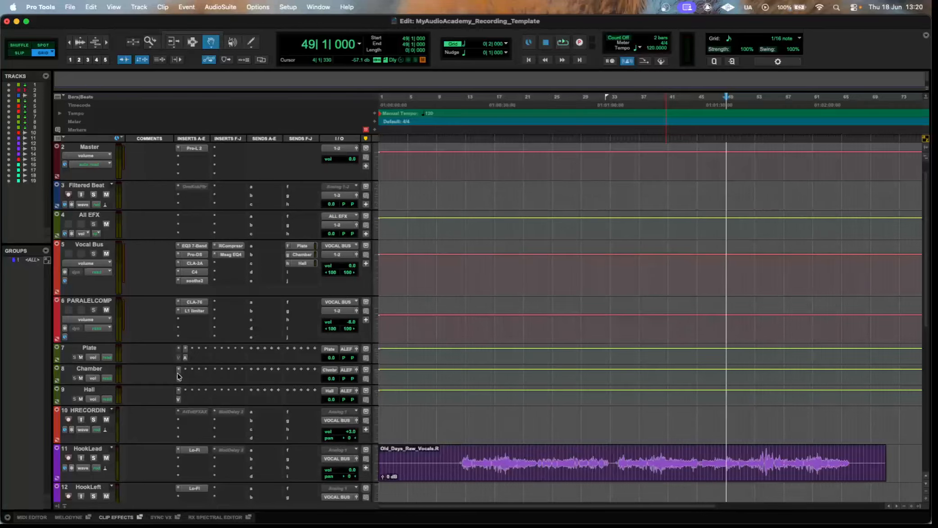
{"action": "scroll", "coordinate": [178, 376], "scroll_direction": "down", "scroll_amount": 3}
{"action": "scroll", "coordinate": [178, 375], "scroll_direction": "up", "scroll_amount": 3}
{"action": "scroll", "coordinate": [180, 372], "scroll_direction": "down", "scroll_amount": 10}
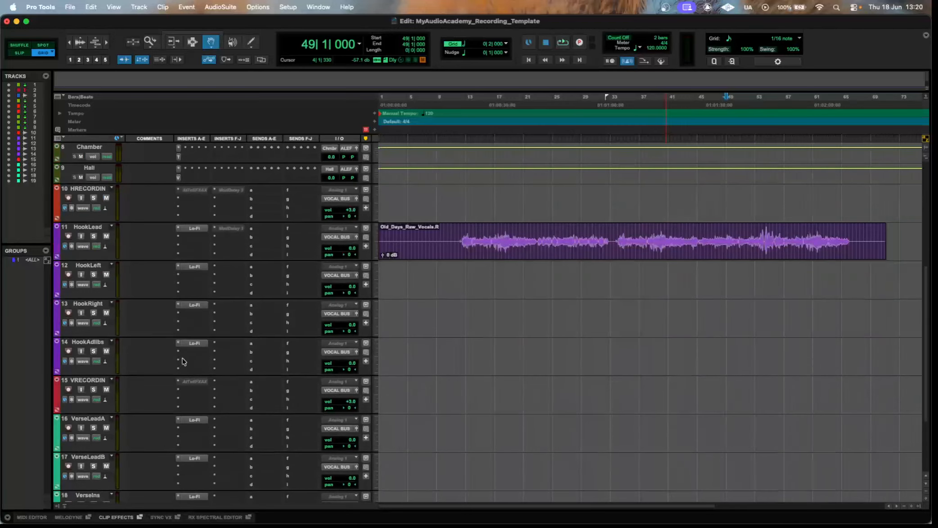
{"action": "scroll", "coordinate": [184, 360], "scroll_direction": "up", "scroll_amount": 10}
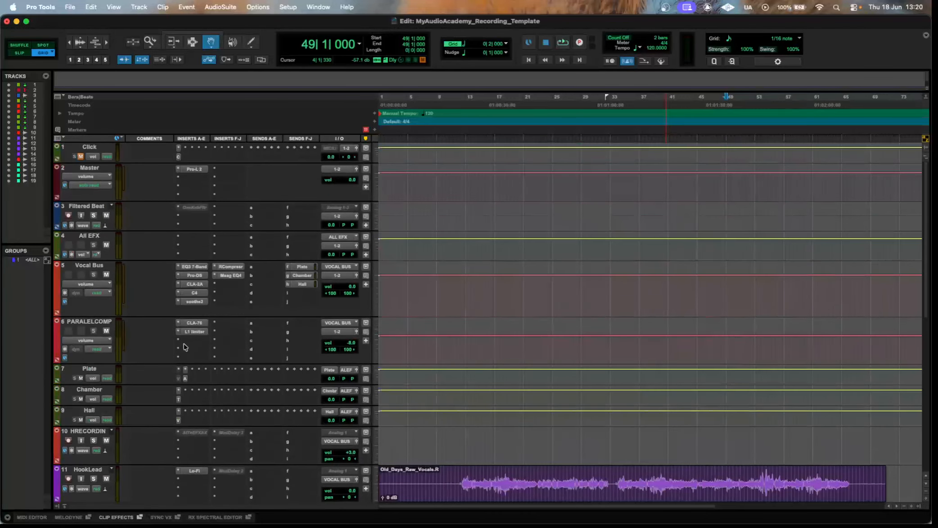